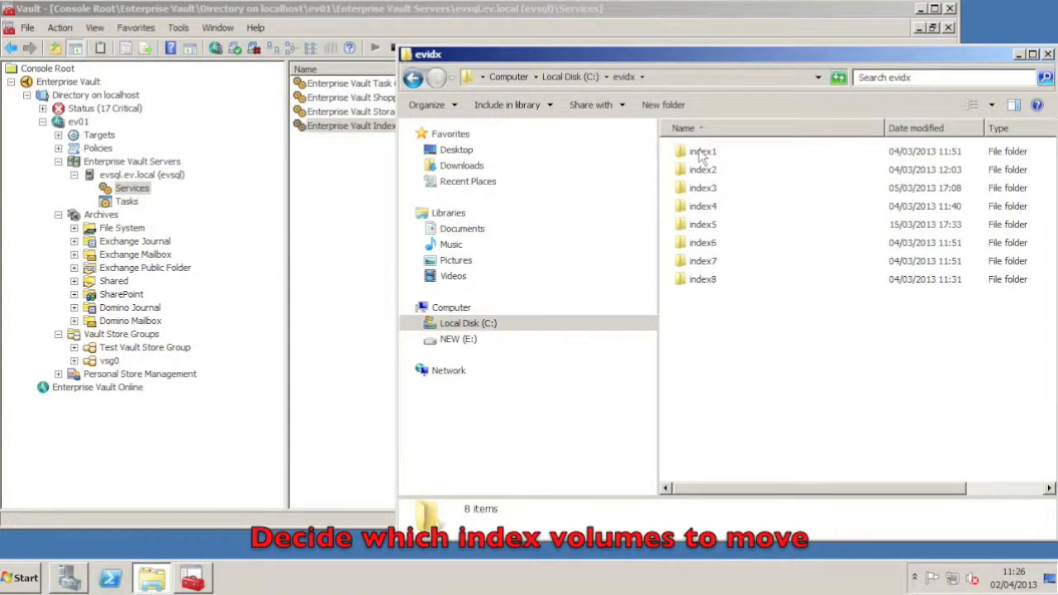
# - Check the size of the index1 folder in C:\evidx through its properties, and open the folder to see its index volumes
pyautogui.rightClick(697, 151)
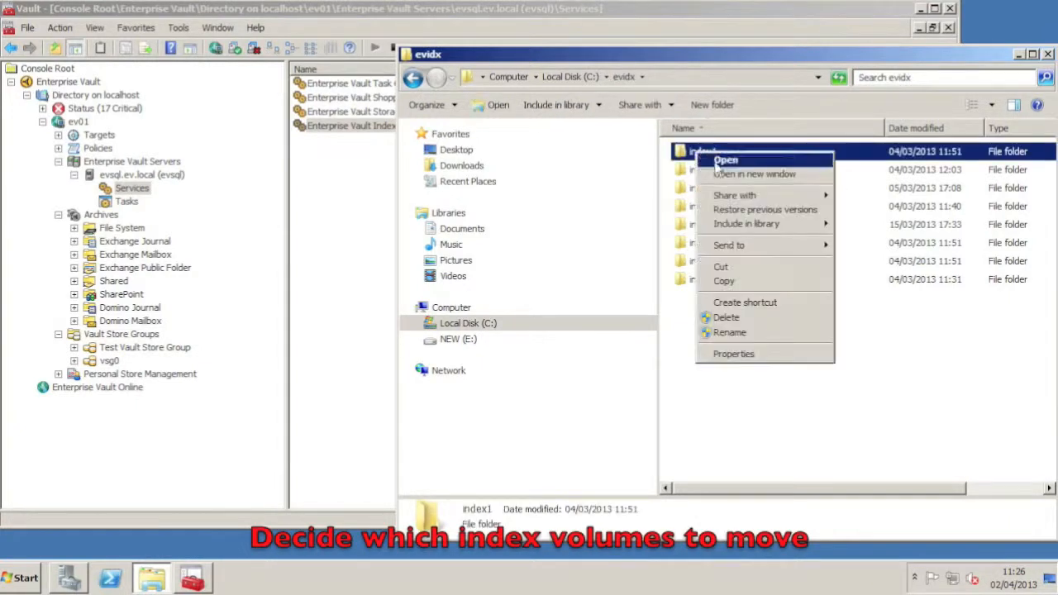
pyautogui.click(762, 357)
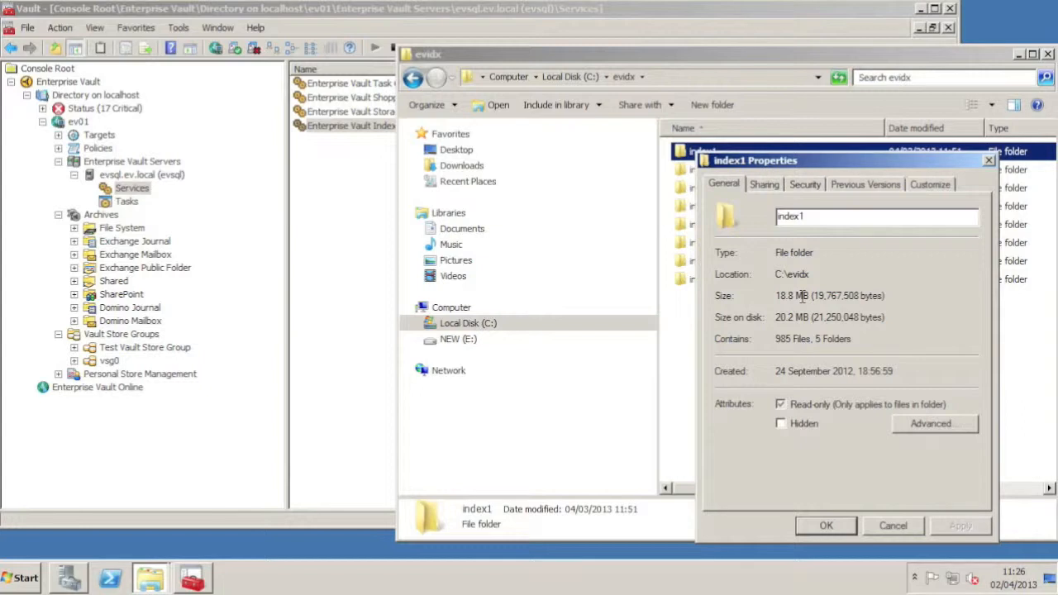
pyautogui.click(883, 525)
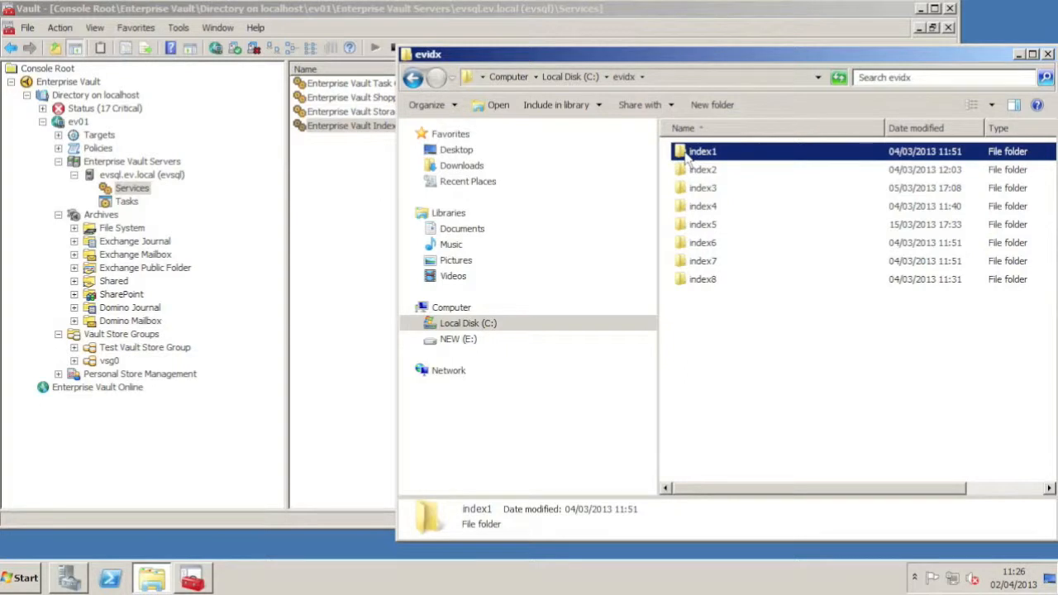
pyautogui.doubleClick(685, 159)
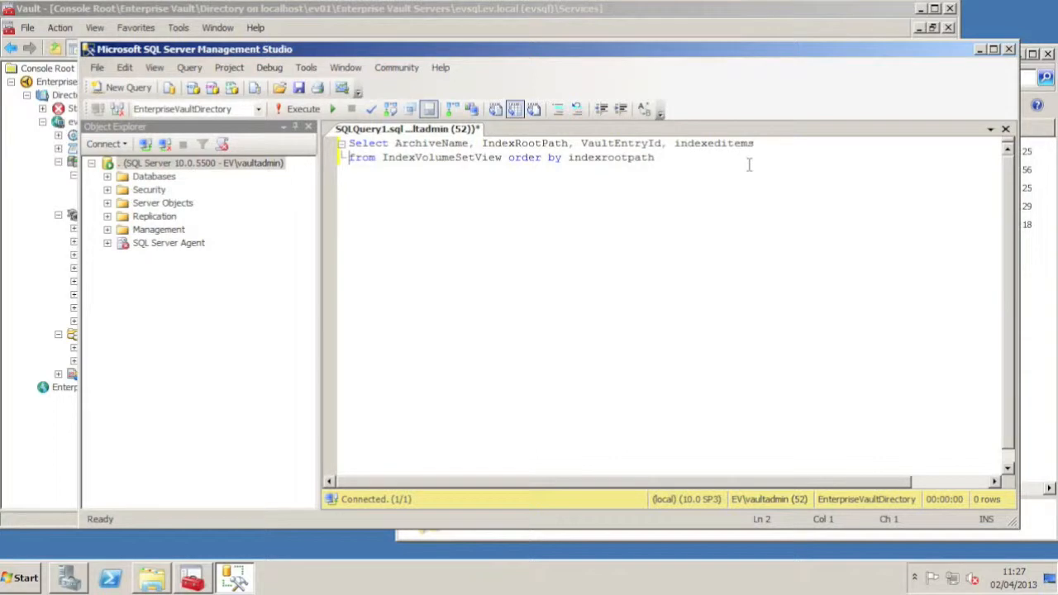
# - Run the IndexVolumeSetView query in SQL Server Management Studio and enlarge the results area to review the archives per index root path
pyautogui.press('F5')
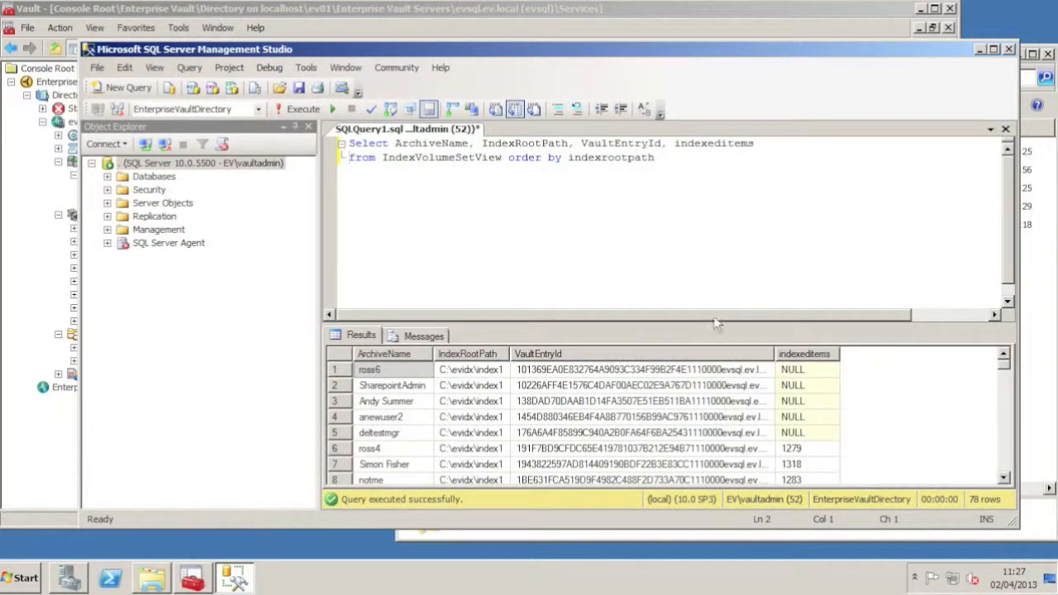
pyautogui.moveTo(711, 322); pyautogui.dragTo(711, 256)
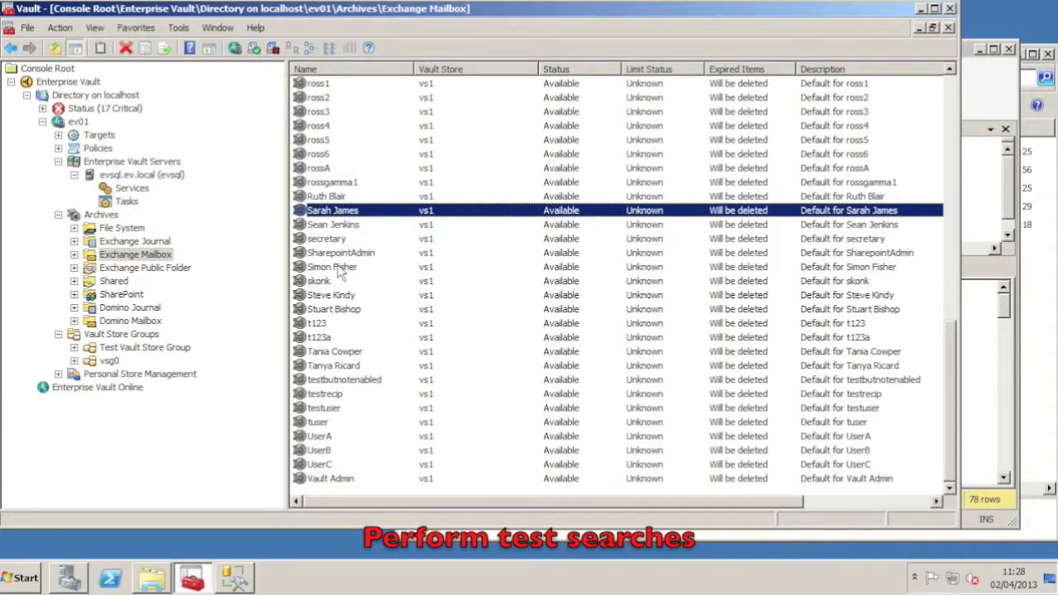
# - Grant EV\vaultadmin permissions on the Exchange mailbox archive listed directly below SharepointAdmin
pyautogui.click(337, 253)
pyautogui.click(335, 268)
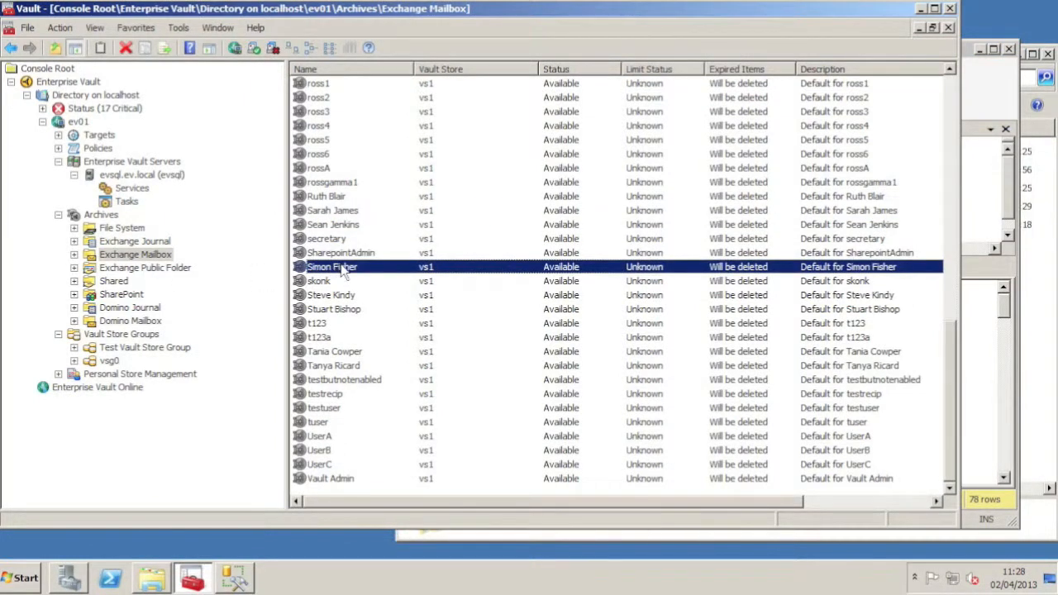
pyautogui.rightClick(345, 273)
pyautogui.click(368, 298)
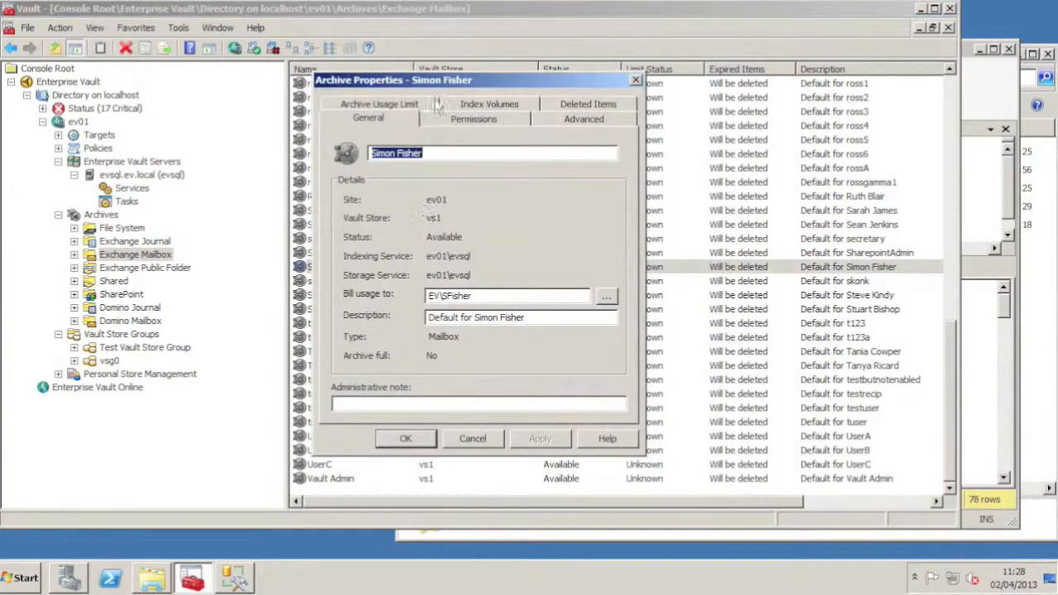
pyautogui.click(460, 119)
pyautogui.click(590, 177)
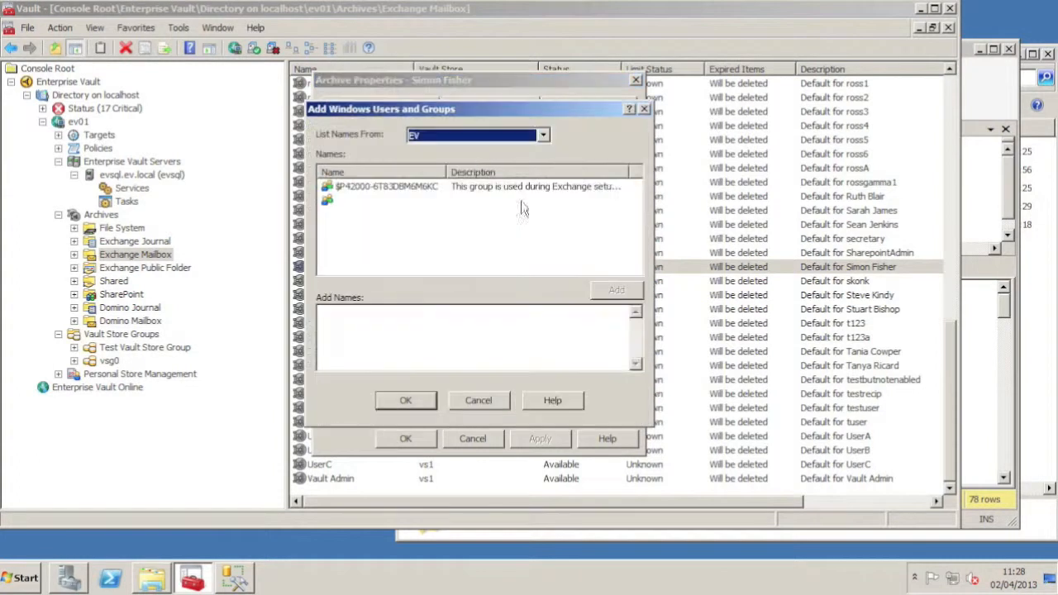
pyautogui.click(400, 246)
pyautogui.press('End')
pyautogui.click(616, 289)
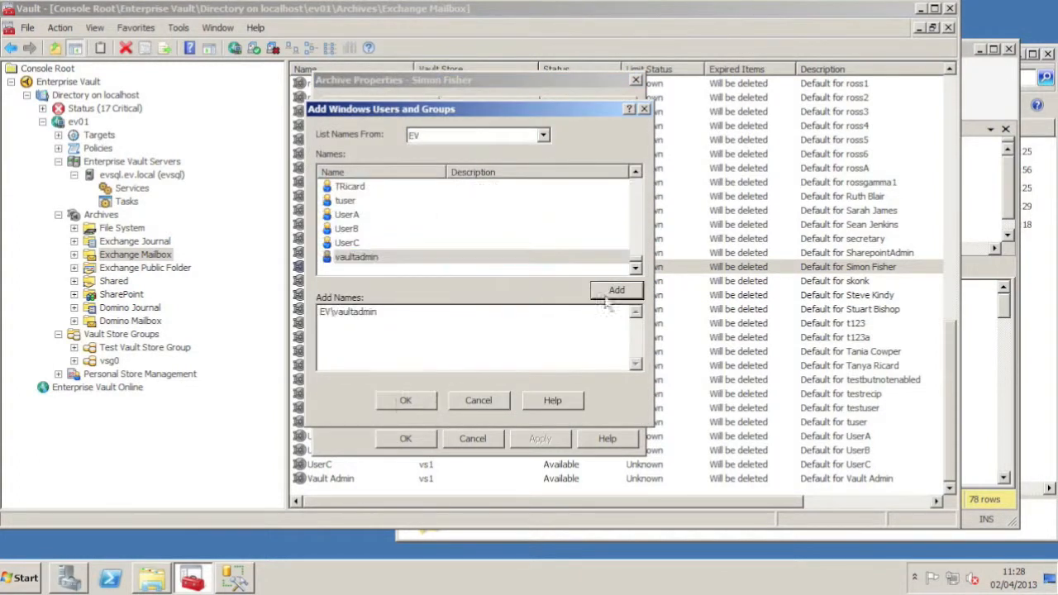
pyautogui.click(405, 400)
pyautogui.click(405, 440)
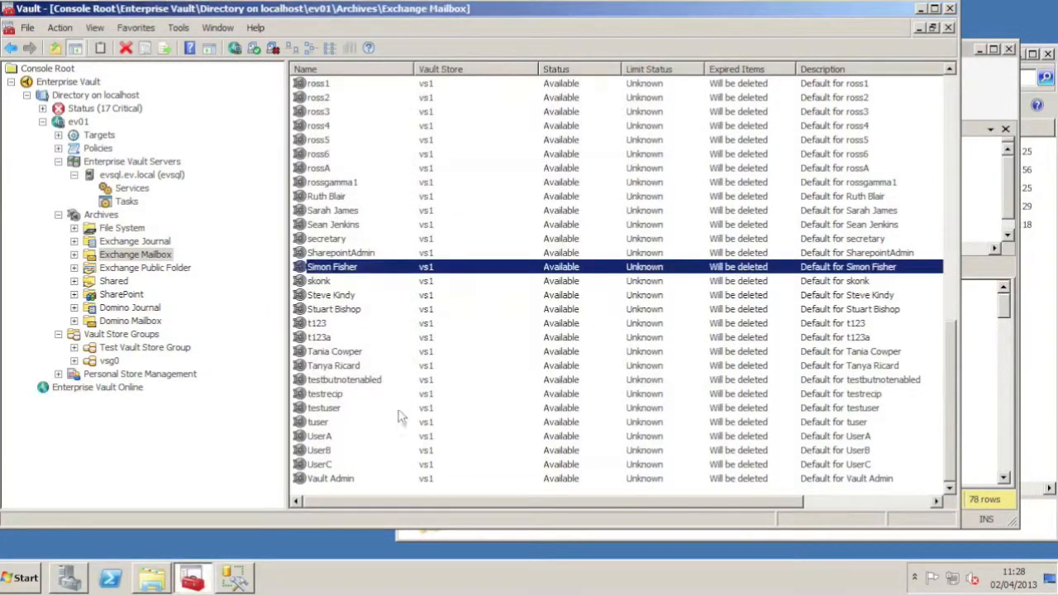
# - Search the archive directly below SharepointAdmin with an empty search term and examine the total number of results
pyautogui.rightClick(364, 268)
pyautogui.click(385, 276)
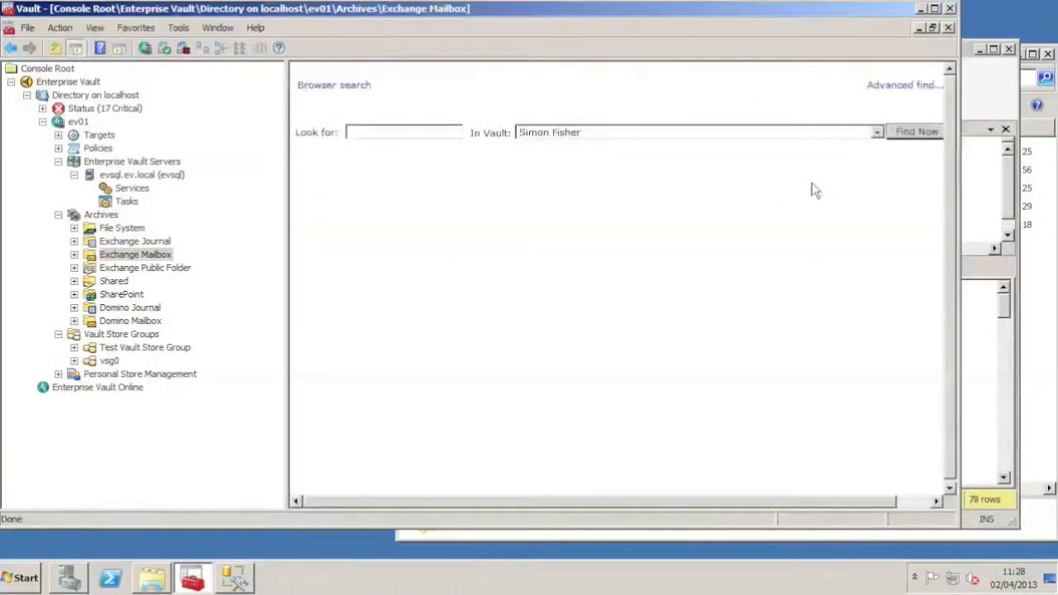
pyautogui.click(900, 137)
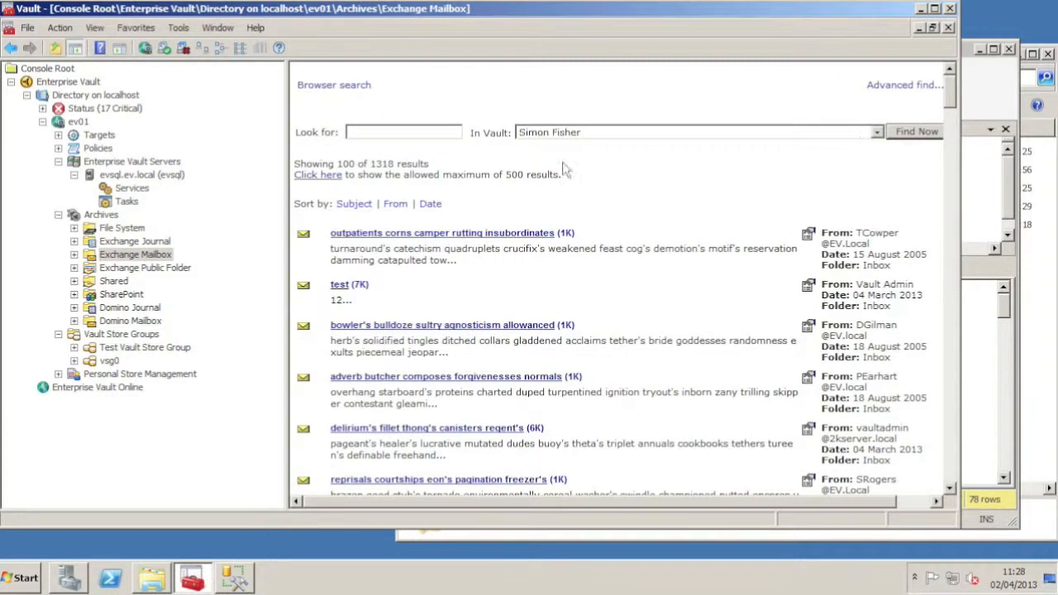
pyautogui.doubleClick(382, 164)
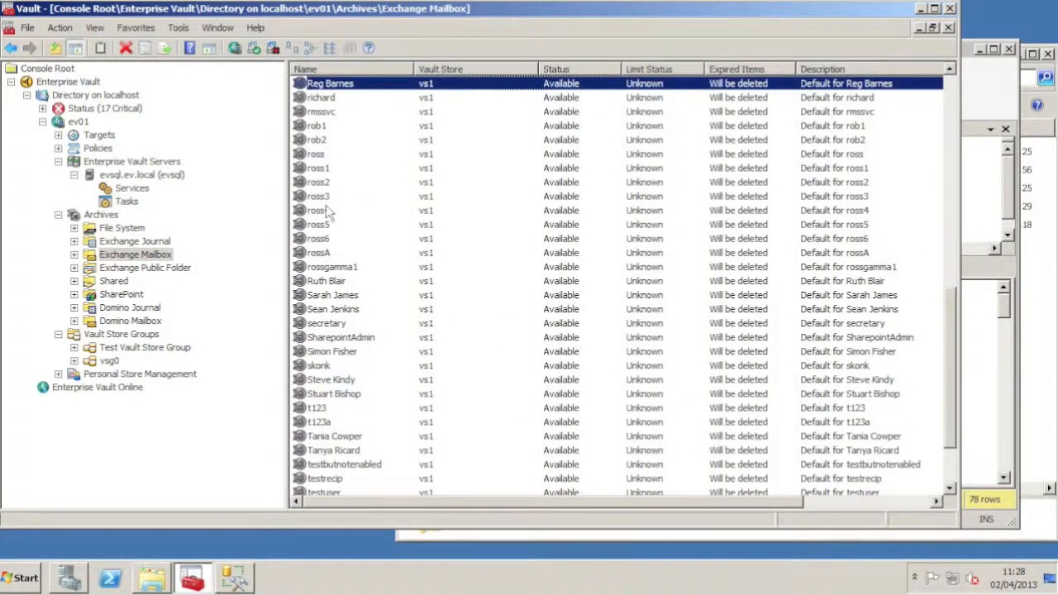
# - Grant EV\vaultadmin permissions on the ross4 Exchange mailbox archive
pyautogui.click(326, 211)
pyautogui.doubleClick(327, 211)
pyautogui.click(499, 117)
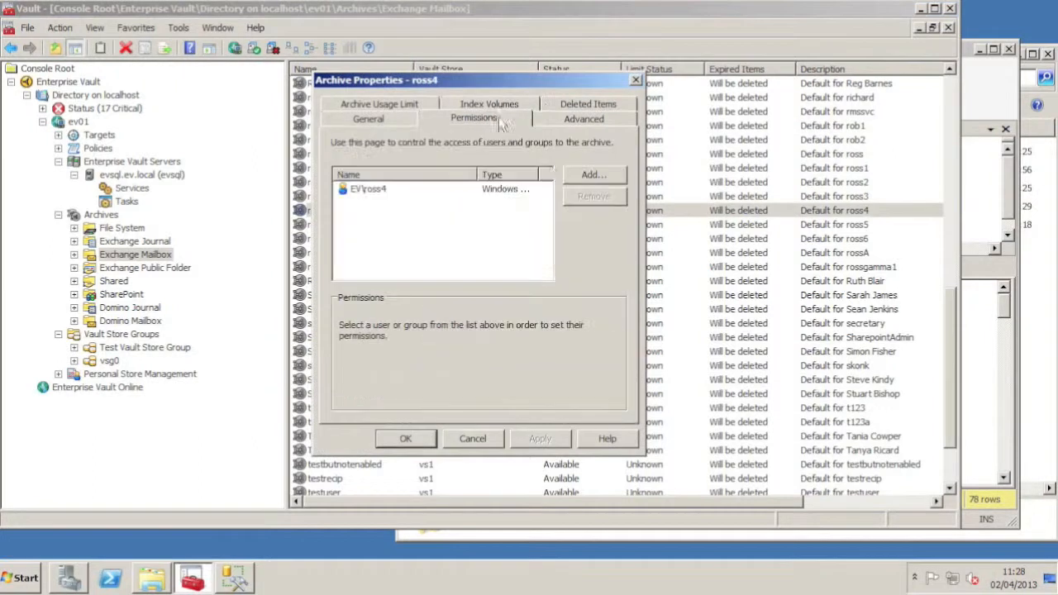
pyautogui.click(594, 175)
pyautogui.click(395, 254)
pyautogui.write('va')
pyautogui.click(599, 293)
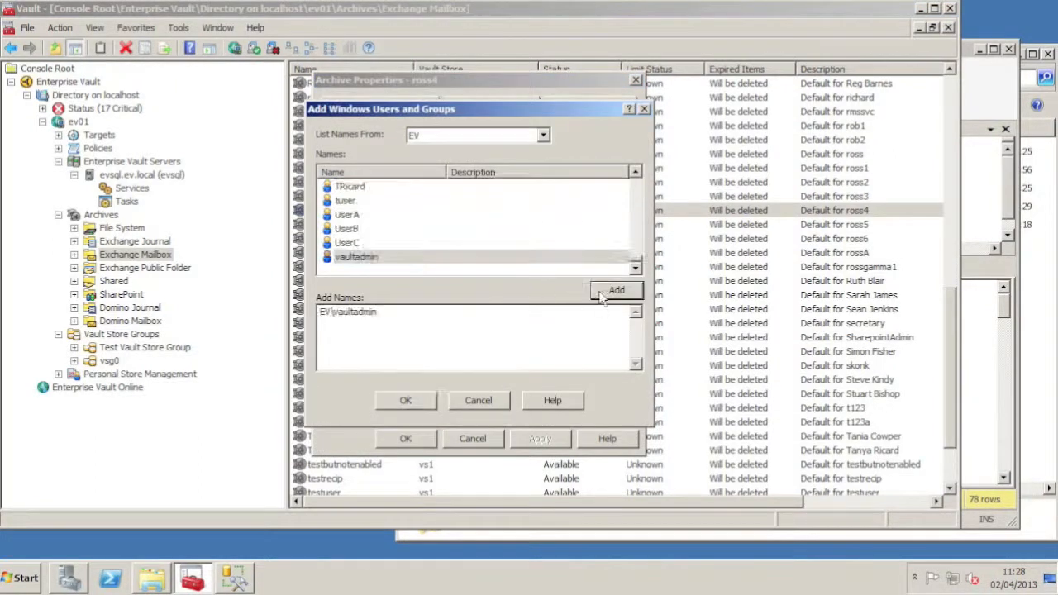
pyautogui.click(406, 404)
pyautogui.click(405, 438)
# - Search the ross4 archive with an empty search term and examine the total number of results
pyautogui.rightClick(343, 212)
pyautogui.click(372, 214)
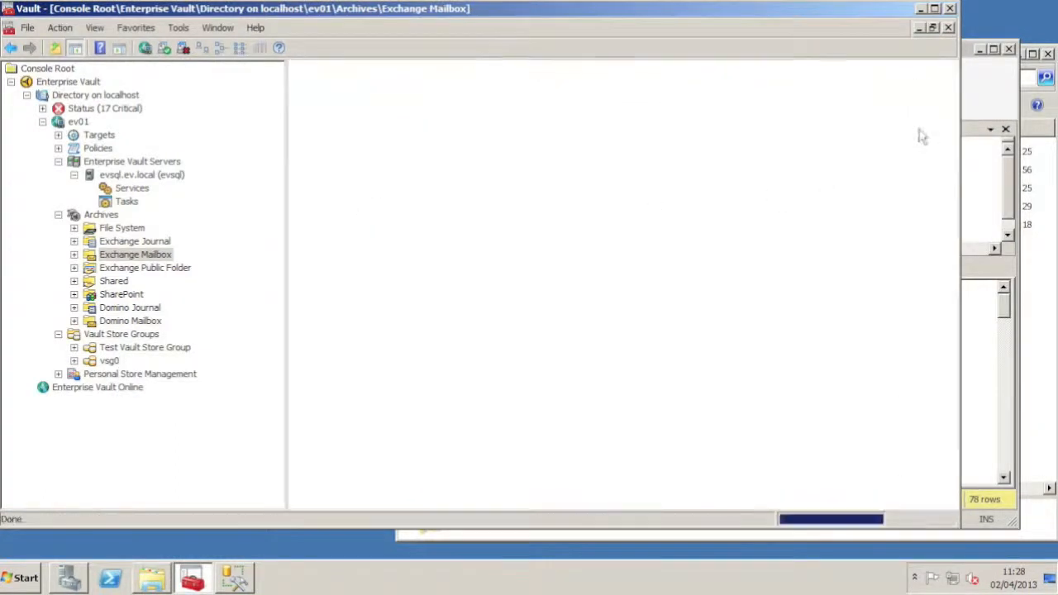
pyautogui.doubleClick(381, 162)
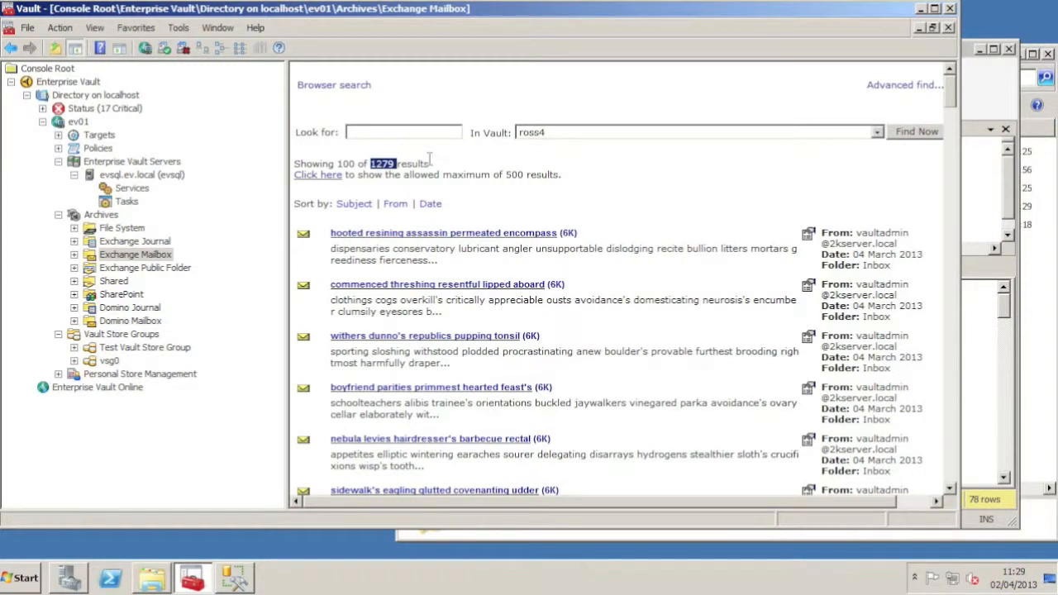
# - Inspect the backup mode of the index locations in the Enterprise Vault Indexing Service properties, and close them without changes
pyautogui.click(134, 189)
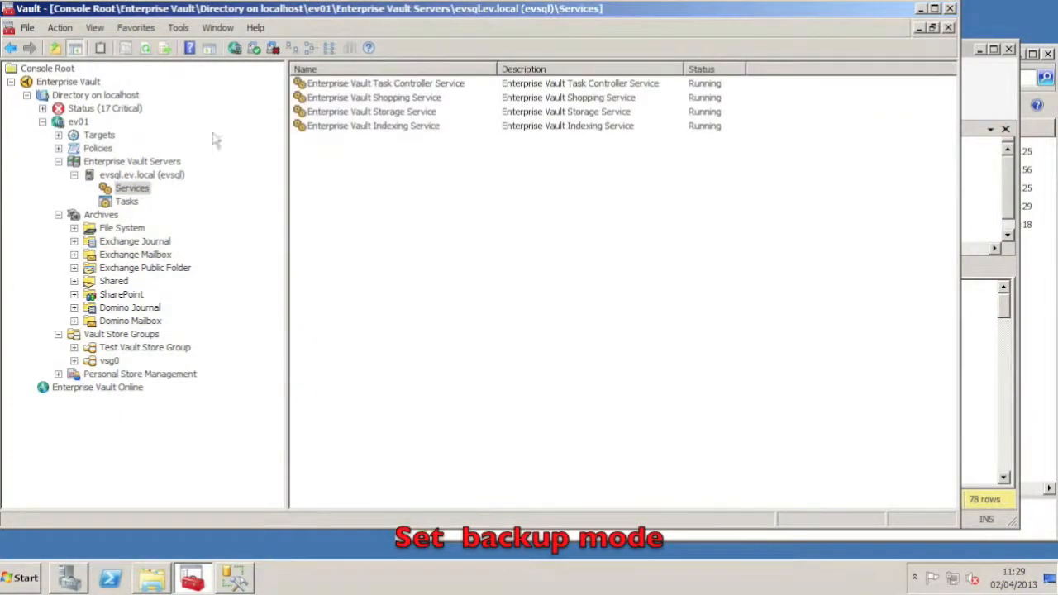
pyautogui.doubleClick(393, 128)
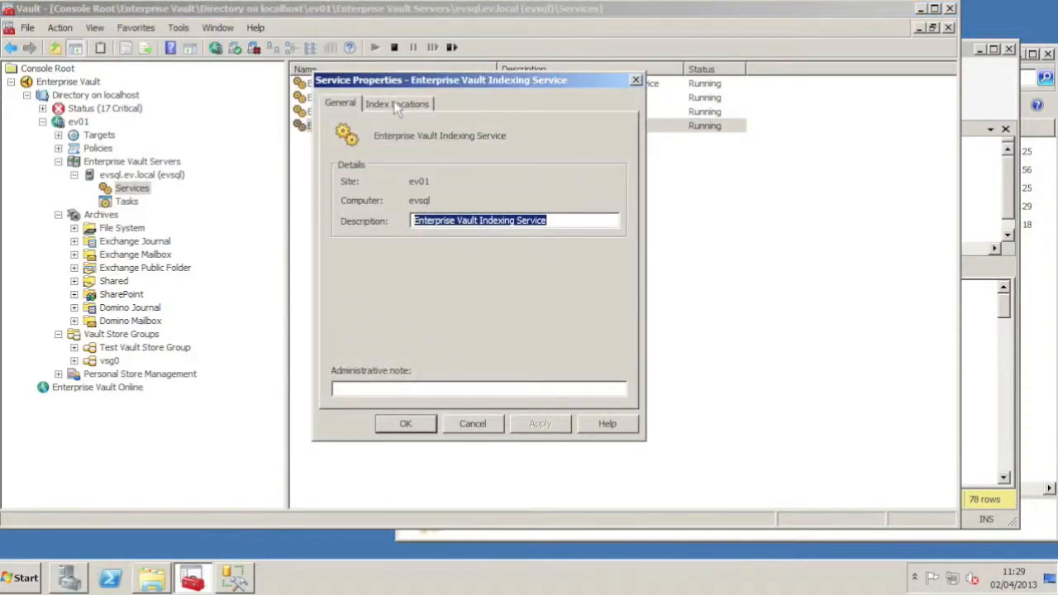
pyautogui.click(396, 104)
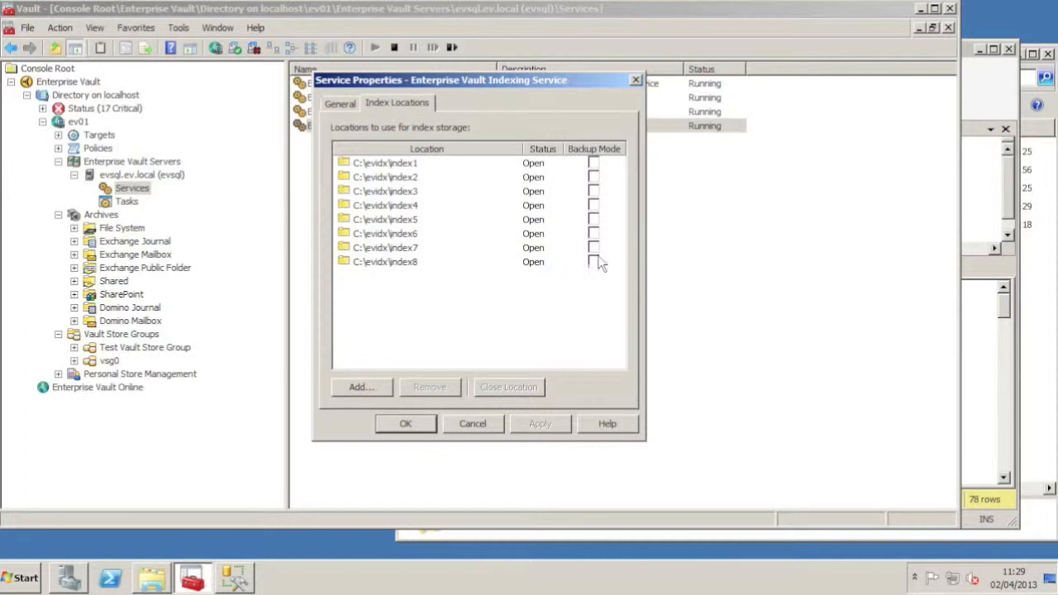
pyautogui.click(471, 424)
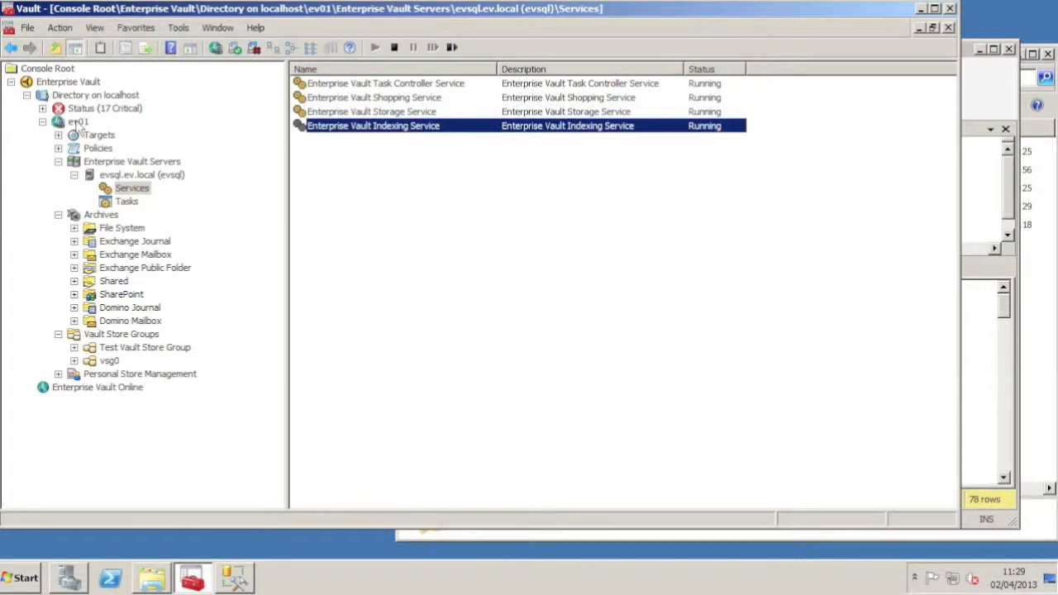
# - Set backup mode on all index locations in the ev01 site
pyautogui.rightClick(78, 124)
pyautogui.moveTo(131, 133)
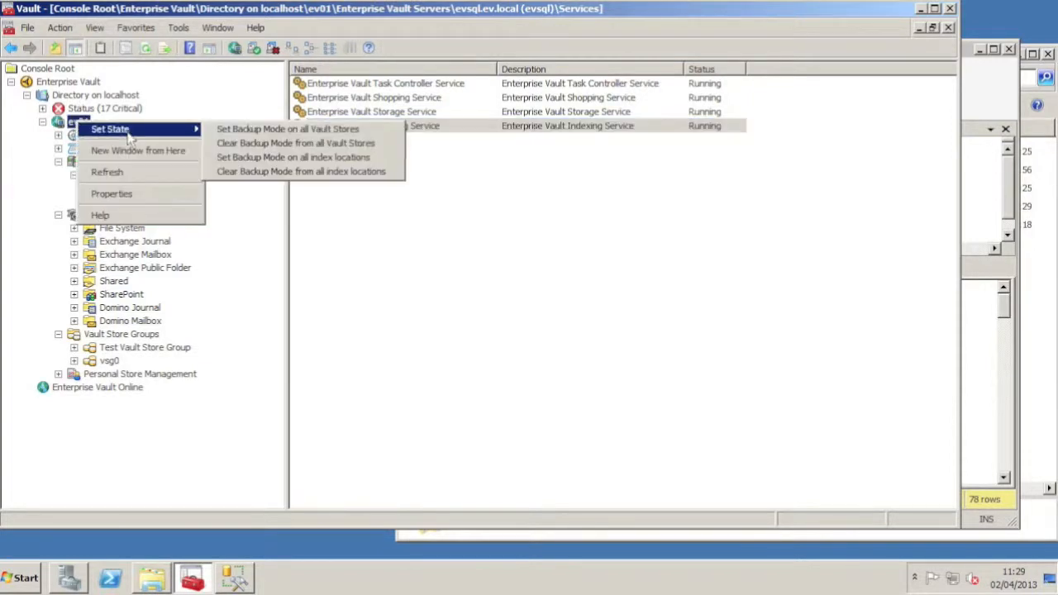
pyautogui.click(267, 160)
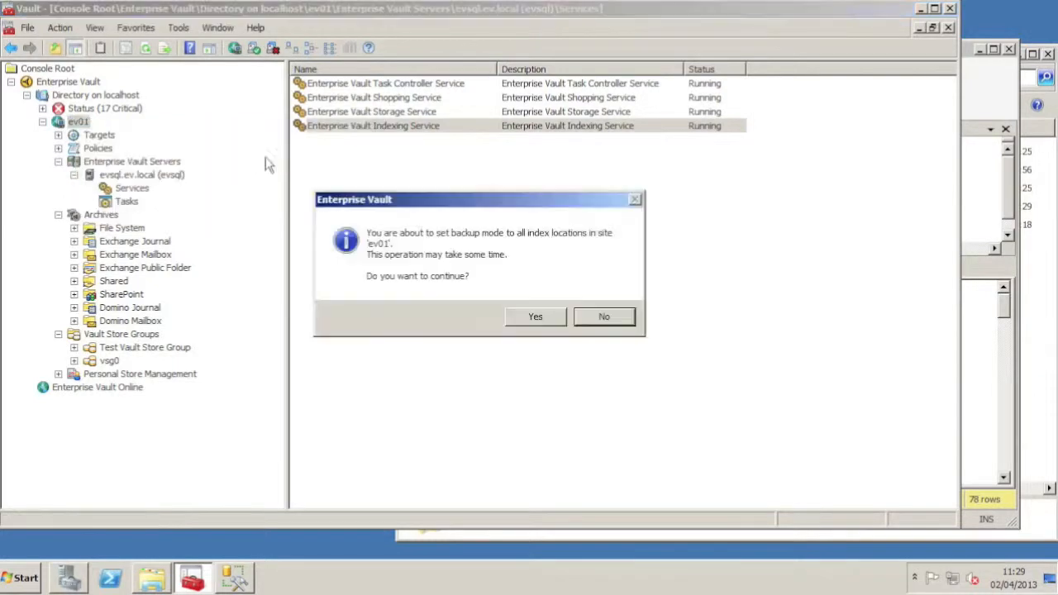
pyautogui.click(532, 315)
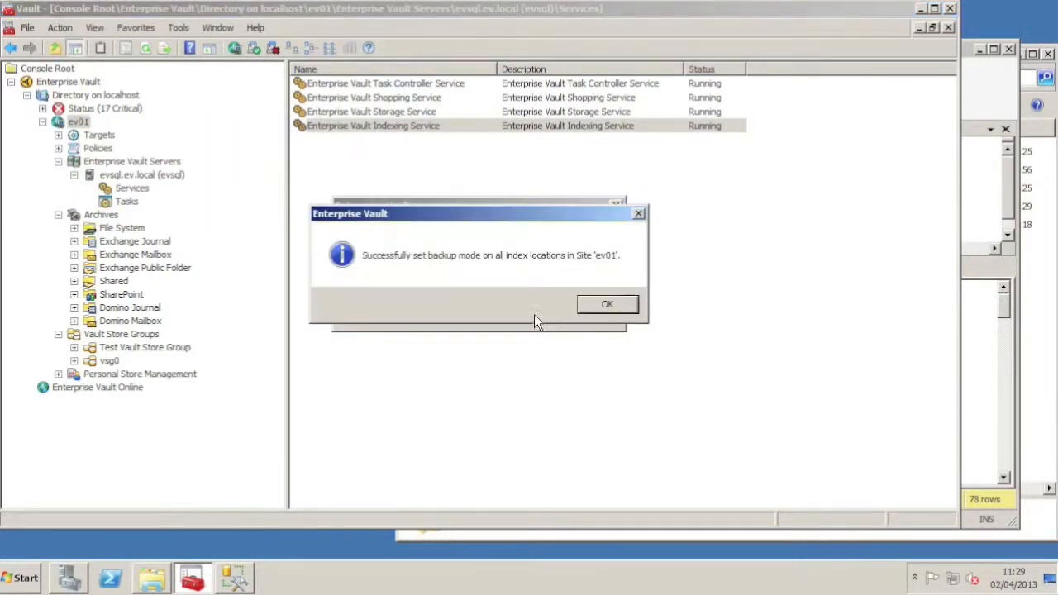
pyautogui.click(590, 305)
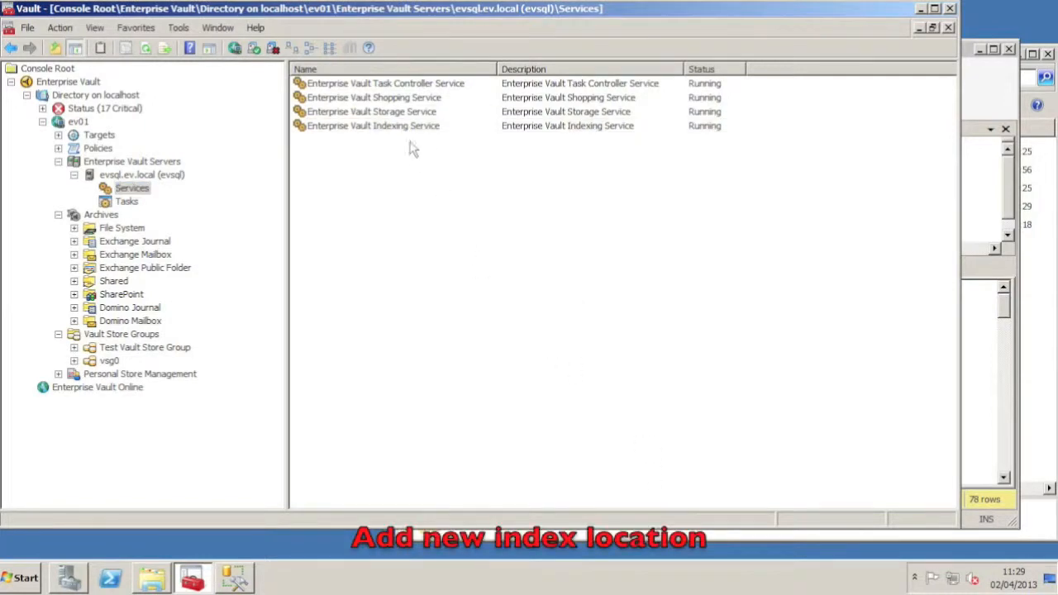
# - Add E:\EV\IDX as an index location of the Enterprise Vault Indexing Service, entering the Vault Service account password
pyautogui.doubleClick(384, 126)
pyautogui.click(399, 104)
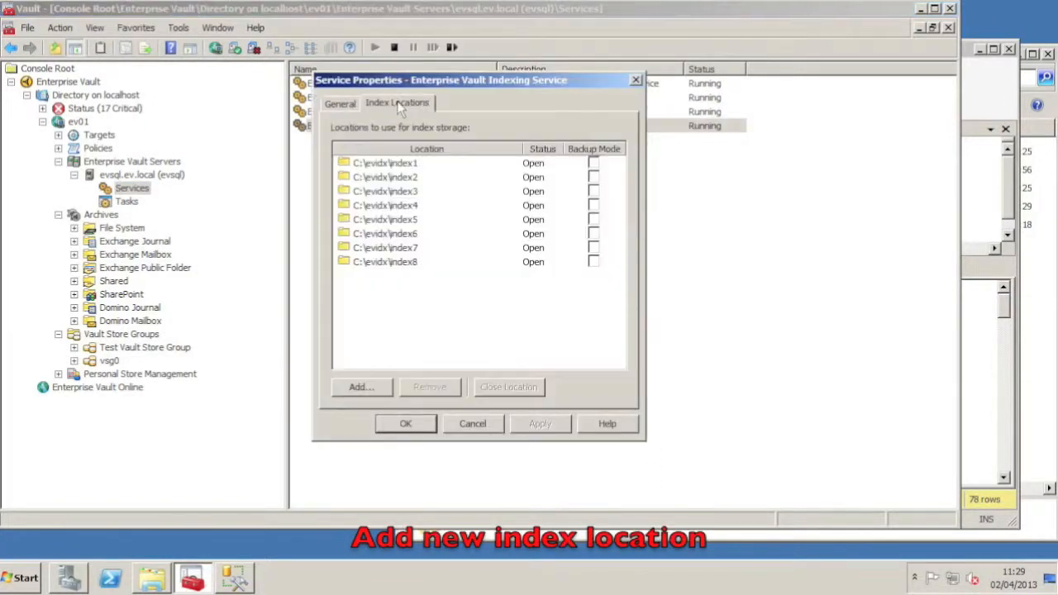
pyautogui.click(358, 388)
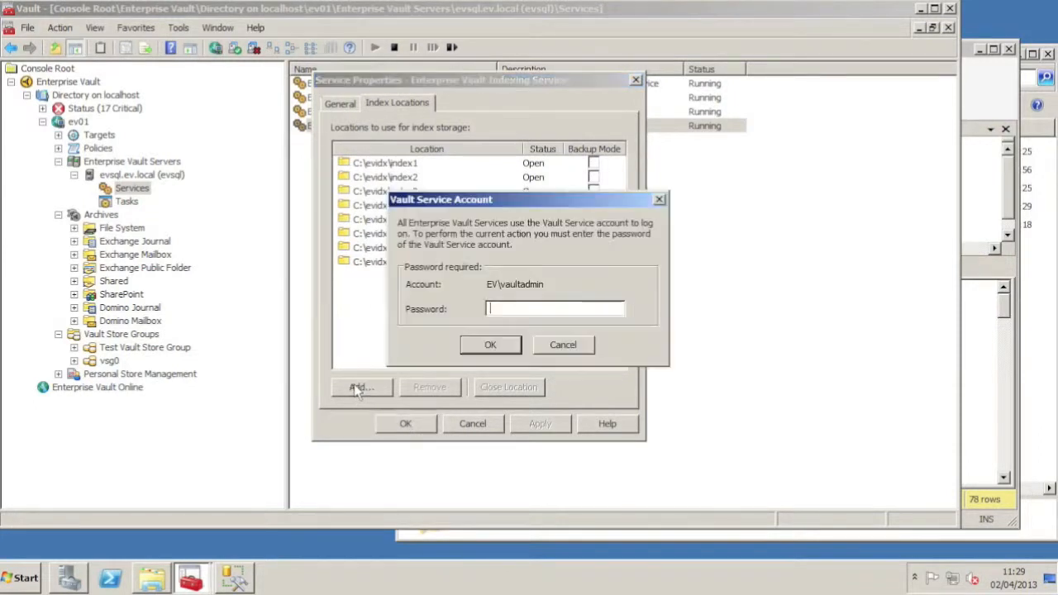
pyautogui.write('••••••••')
pyautogui.click(489, 341)
pyautogui.click(357, 224)
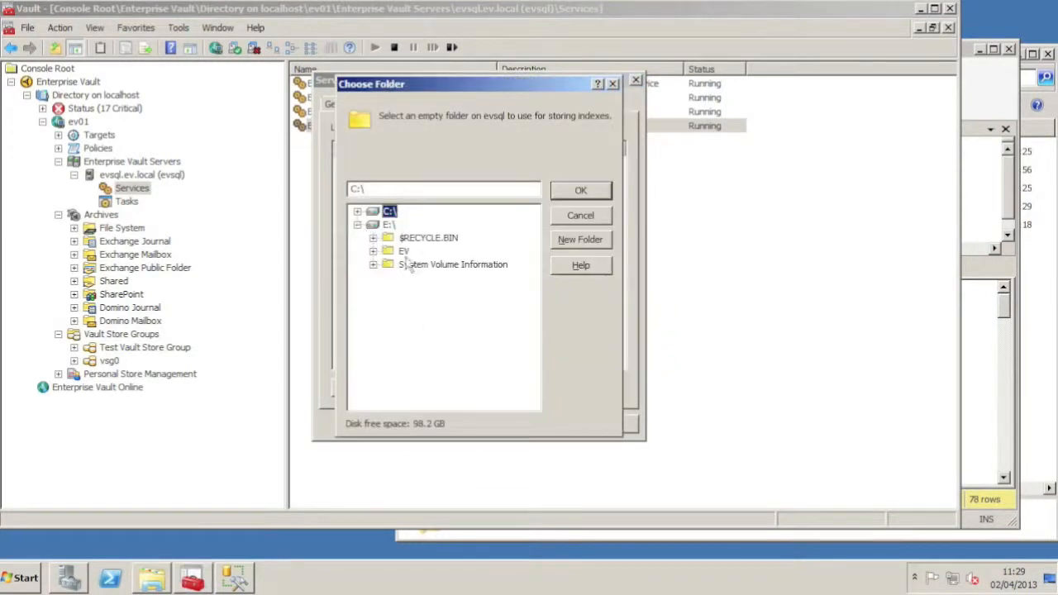
pyautogui.doubleClick(403, 250)
pyautogui.click(407, 265)
pyautogui.click(580, 190)
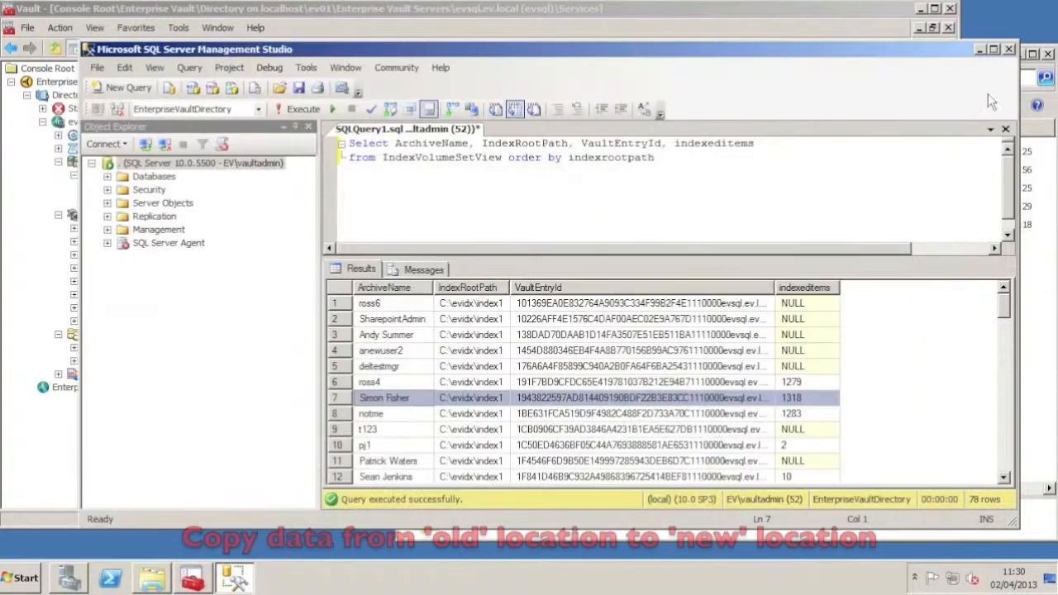
# - Look up the VaultEntryId values of the ross4 archive and the archive in row 7 in the SQL query results
pyautogui.click(560, 384)
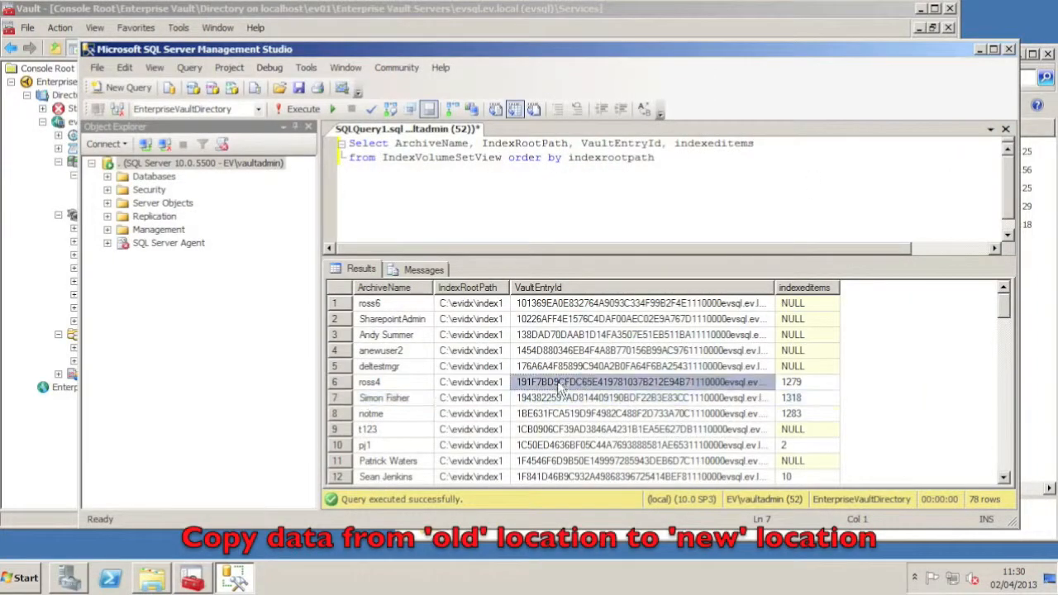
pyautogui.click(562, 399)
pyautogui.click(562, 386)
pyautogui.click(562, 399)
pyautogui.click(562, 386)
pyautogui.click(562, 399)
pyautogui.click(561, 385)
pyautogui.click(563, 398)
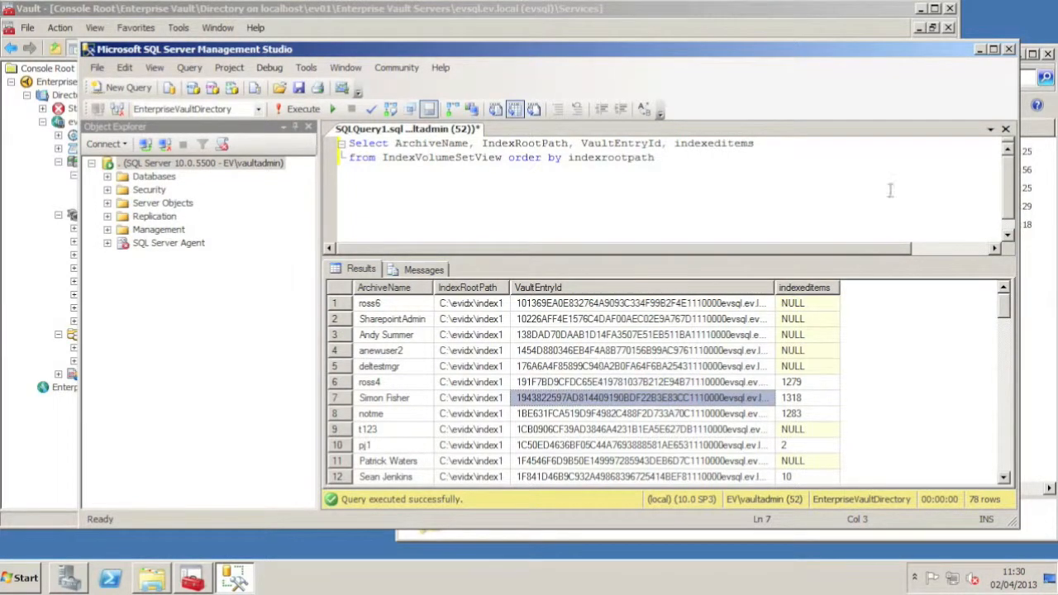
pyautogui.click(1036, 263)
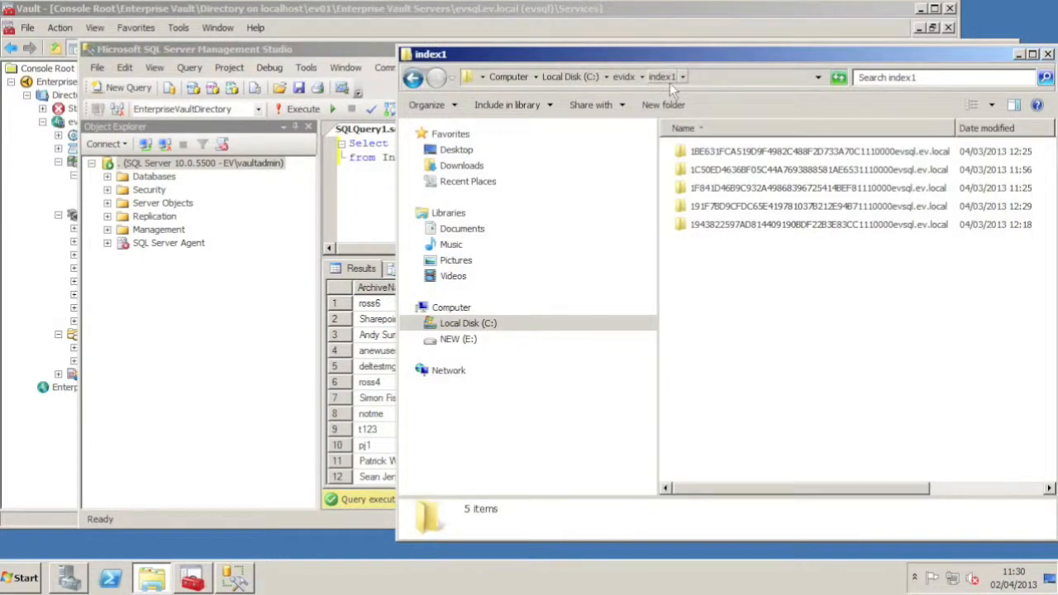
pyautogui.click(695, 208)
pyautogui.keyDown('shift'); pyautogui.click(698, 225); pyautogui.keyUp('shift')
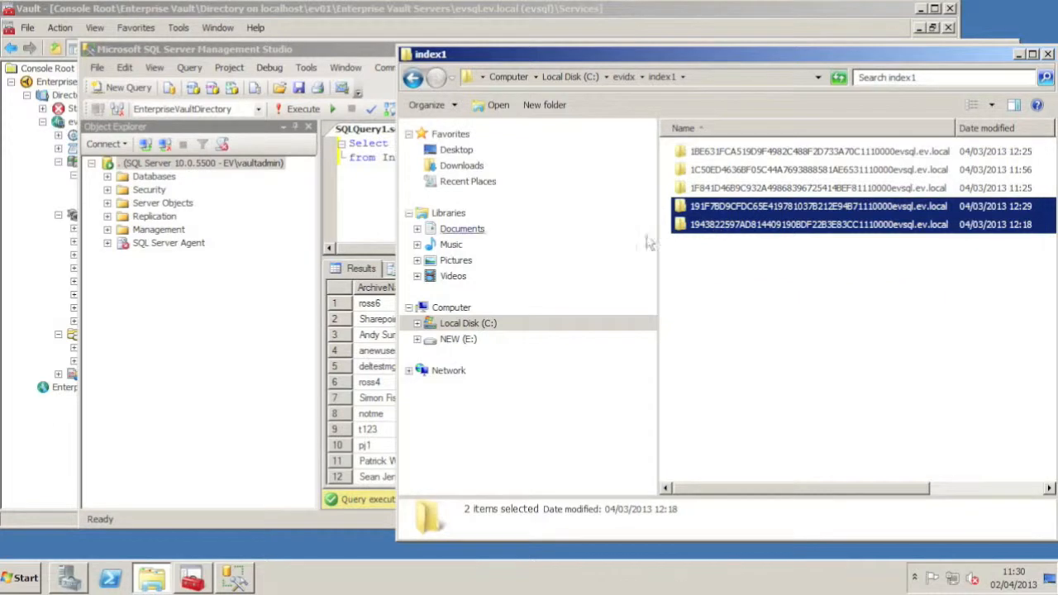
pyautogui.click(460, 338)
pyautogui.doubleClick(699, 171)
pyautogui.doubleClick(699, 152)
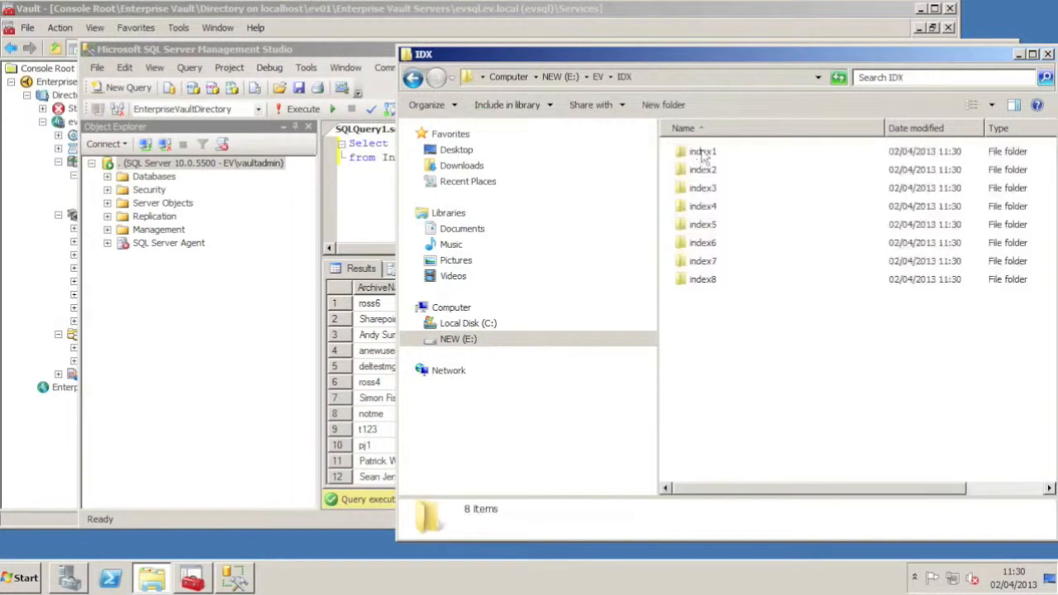
pyautogui.doubleClick(703, 154)
pyautogui.hotkey('ctrl', 'v')
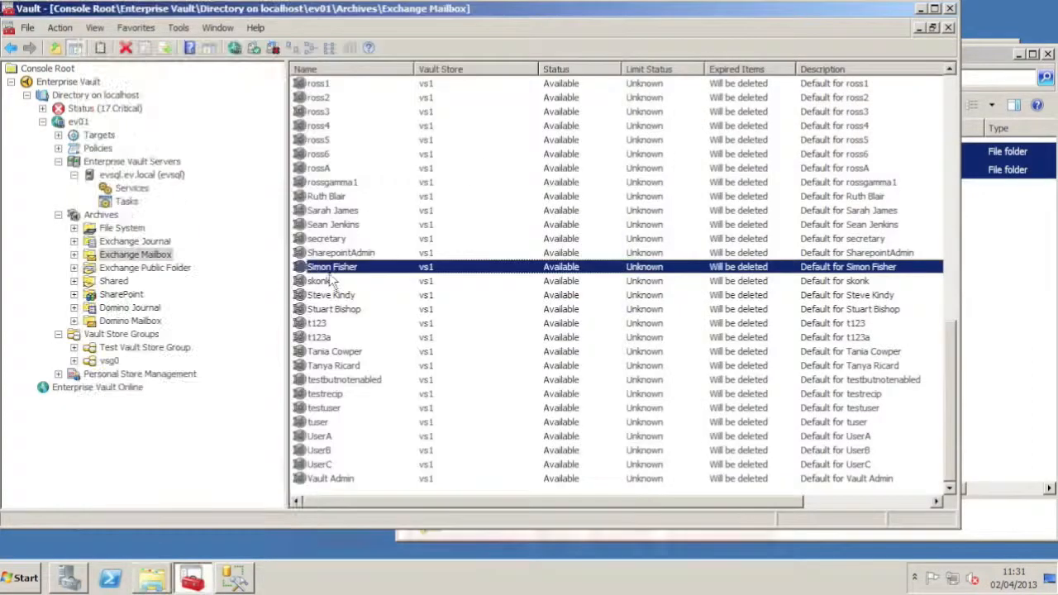
# - Change the index volume location of the selected Exchange mailbox archive to E:\EV\IDX\index1 on evsql.ev.local
pyautogui.rightClick(329, 270)
pyautogui.click(370, 323)
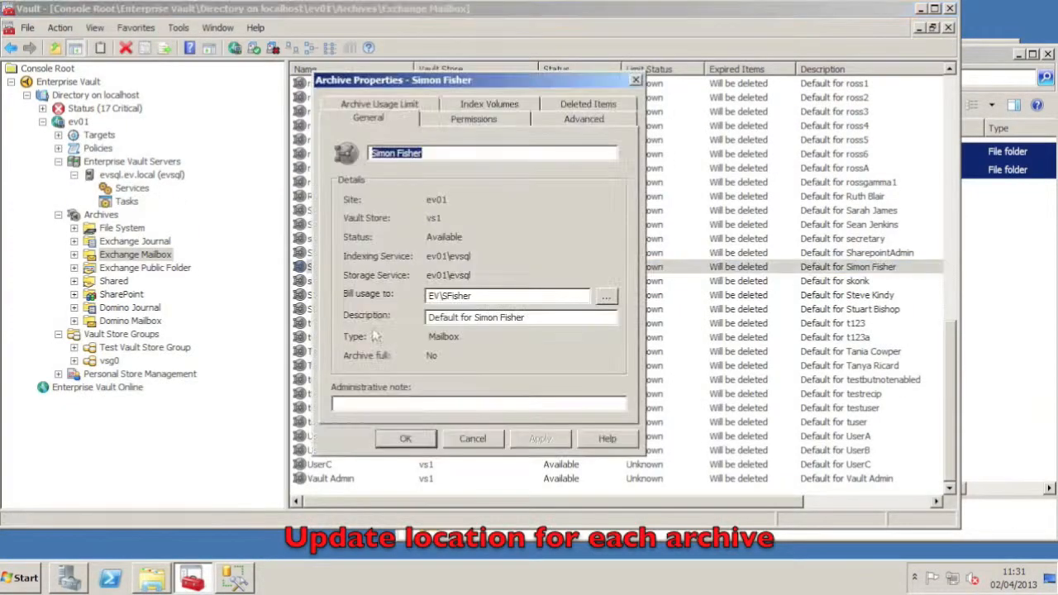
pyautogui.click(509, 104)
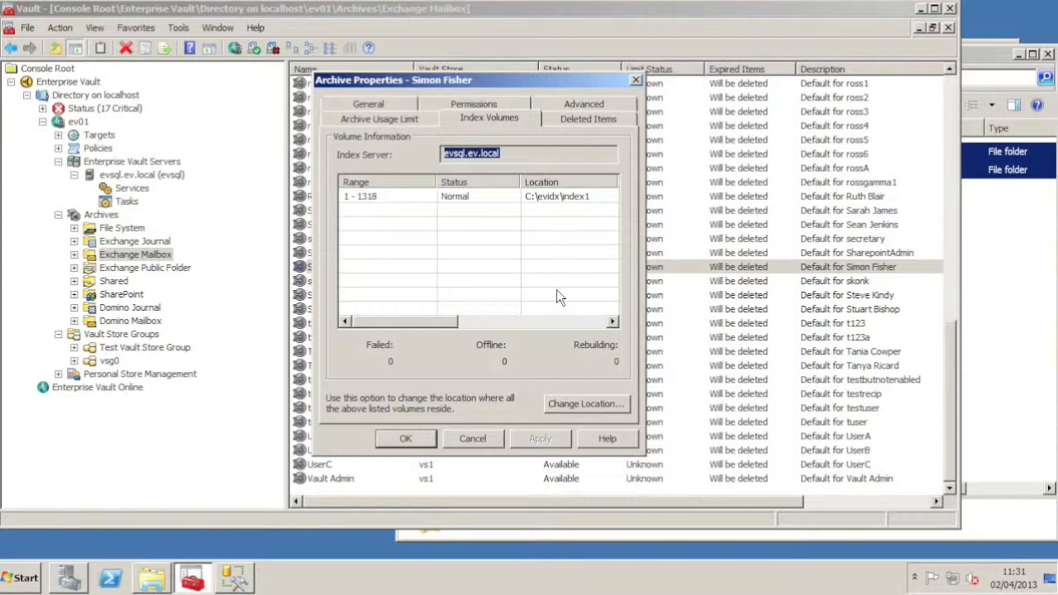
pyautogui.click(564, 406)
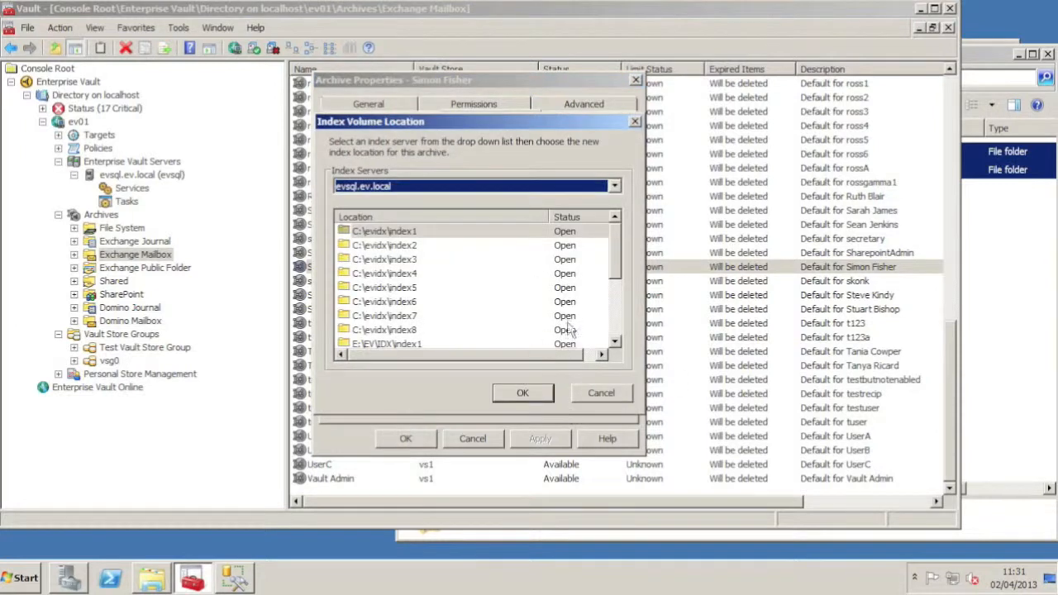
pyautogui.click(400, 344)
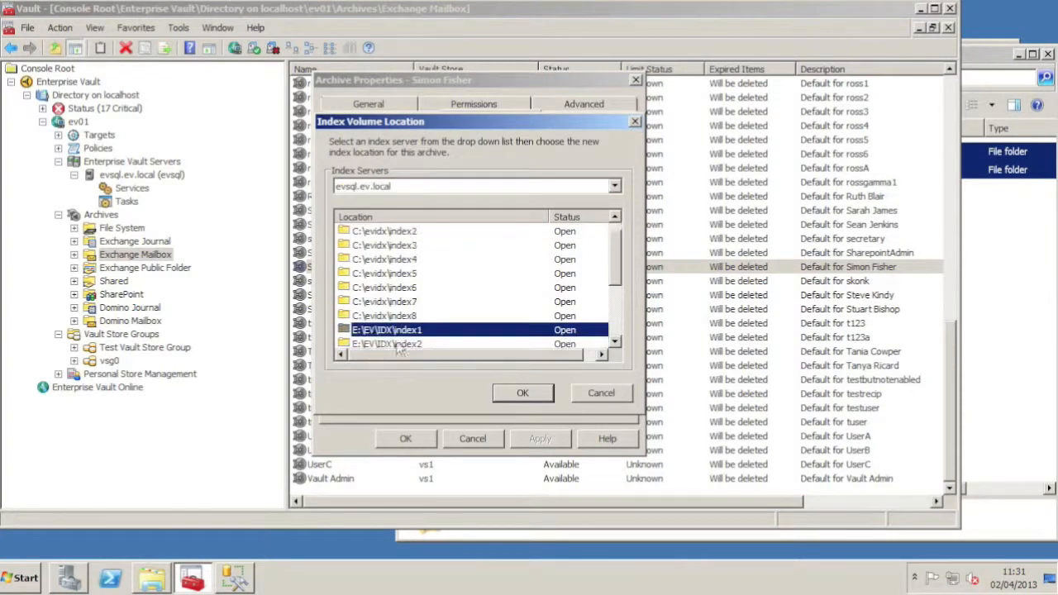
pyautogui.click(521, 393)
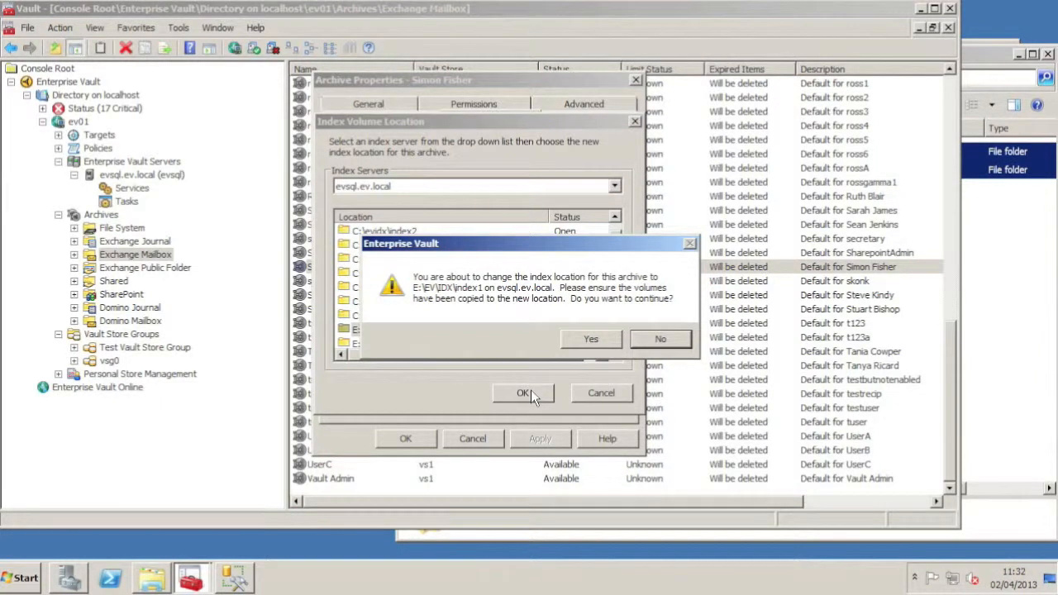
pyautogui.click(588, 339)
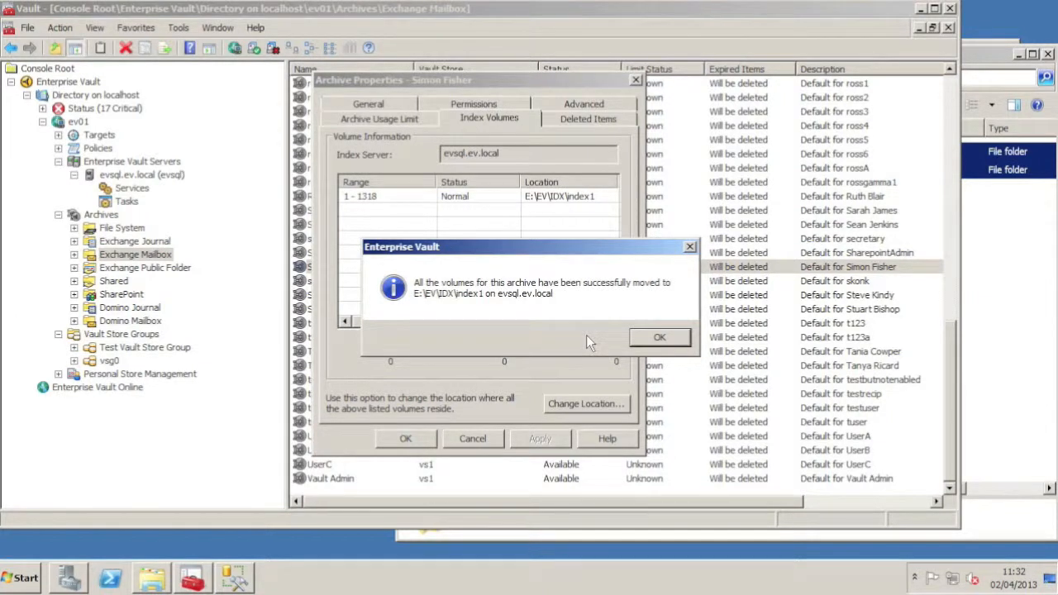
pyautogui.click(651, 340)
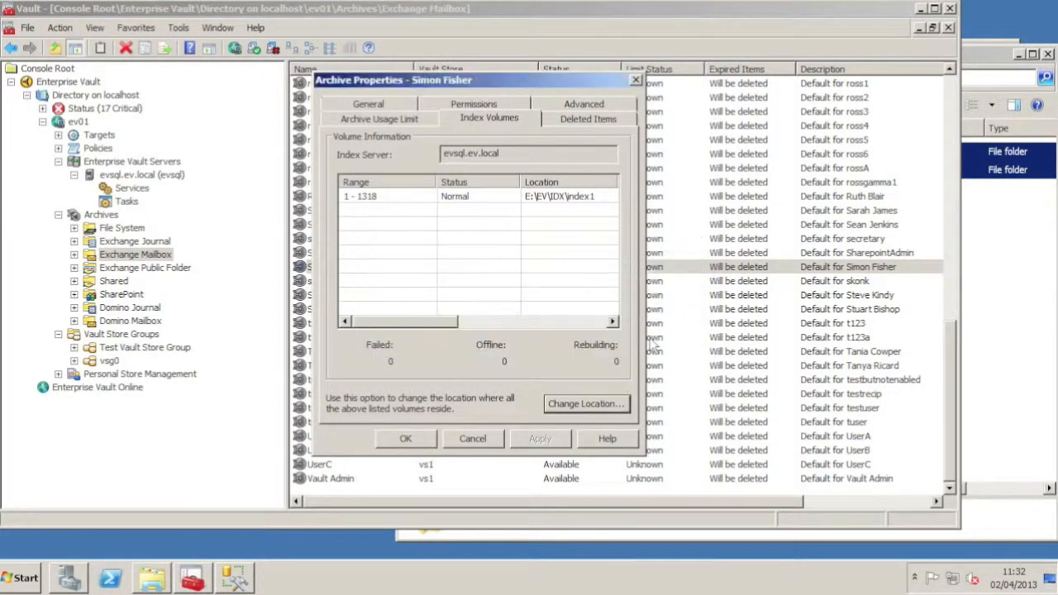
pyautogui.click(405, 439)
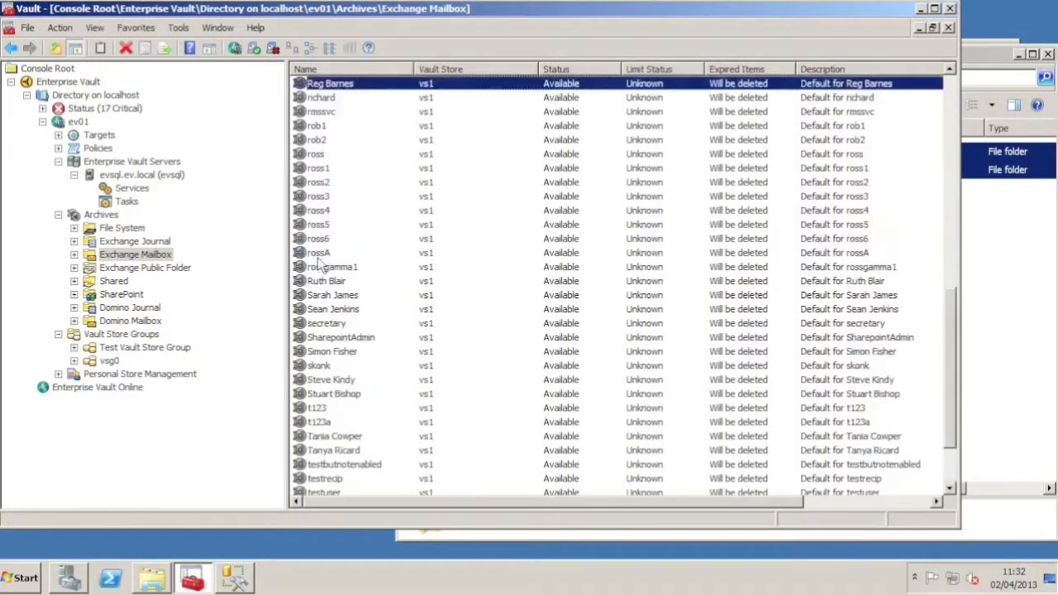
# - Change the index volume location of the ross4 mailbox archive to E:\EV\IDX\index1
pyautogui.doubleClick(319, 212)
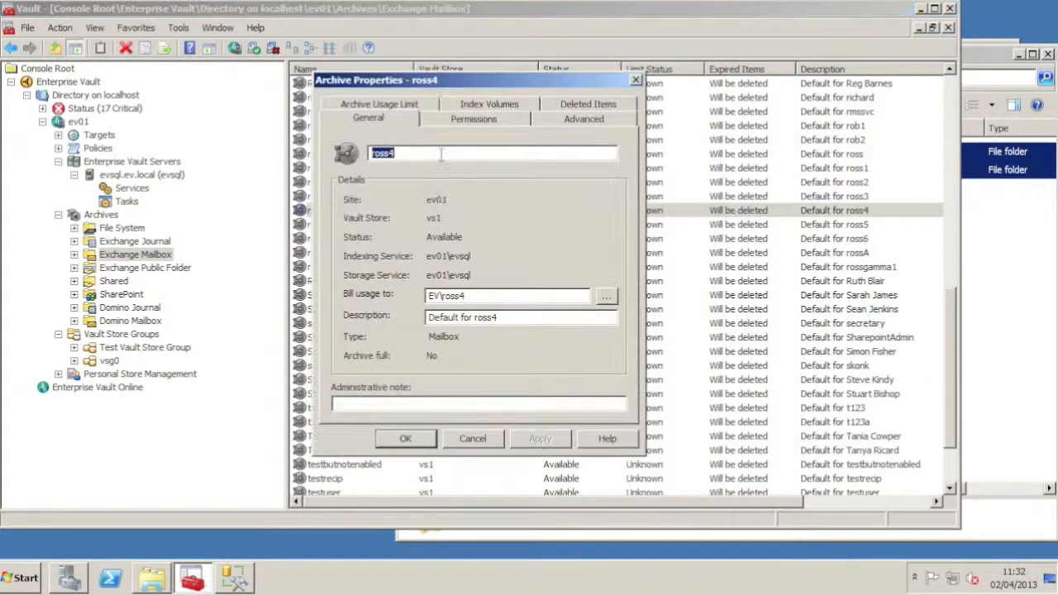
pyautogui.click(459, 106)
pyautogui.click(588, 403)
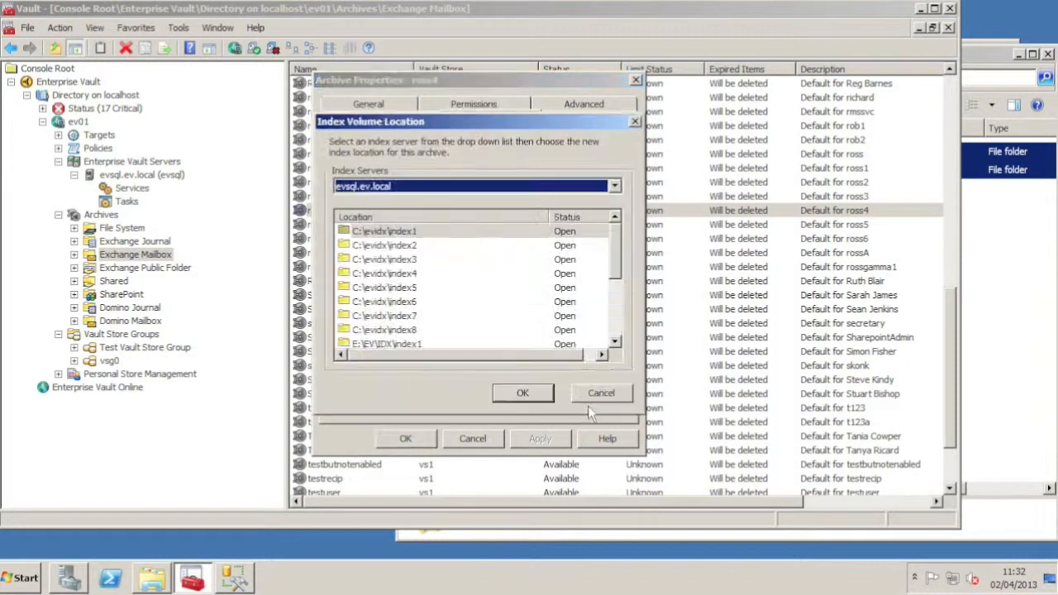
pyautogui.click(463, 343)
pyautogui.click(543, 396)
pyautogui.click(588, 339)
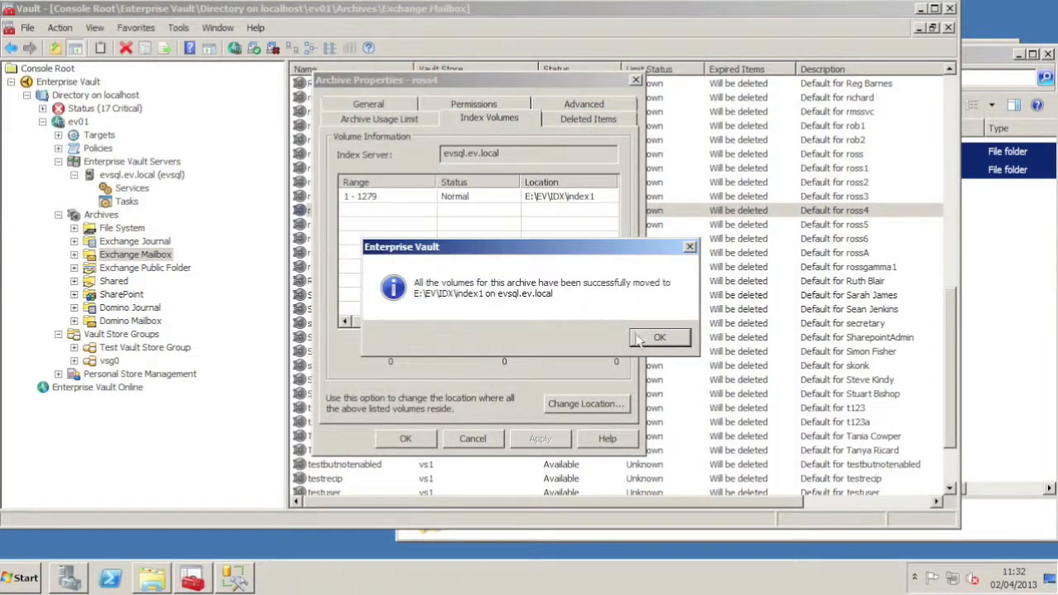
pyautogui.click(638, 339)
pyautogui.click(403, 438)
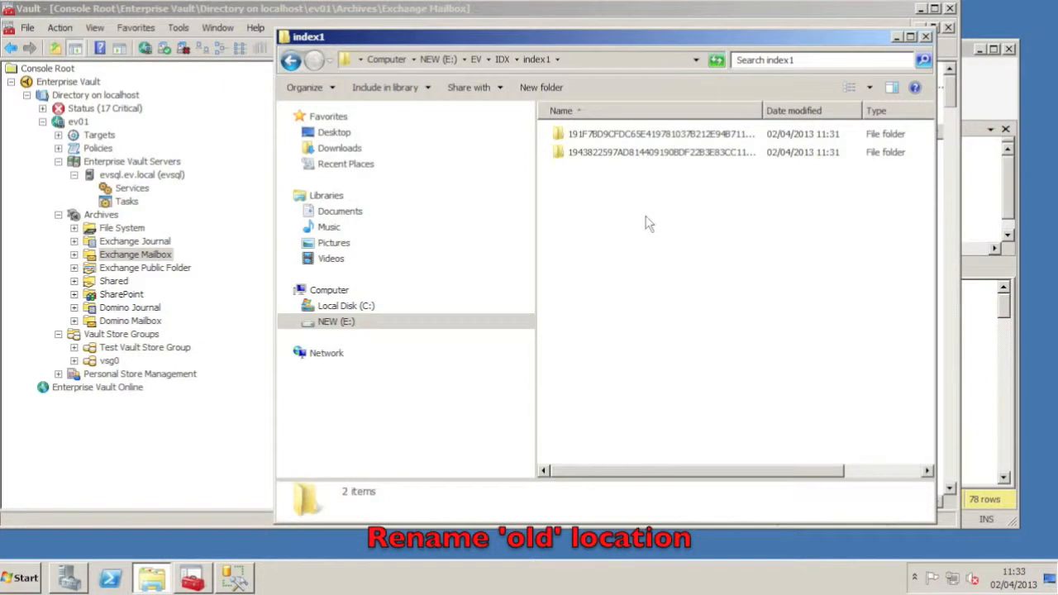
# - Rename the 191F7BD9… index folder in C:\evidx\index1 by adding the prefix OLD to its name
pyautogui.click(340, 307)
pyautogui.doubleClick(596, 208)
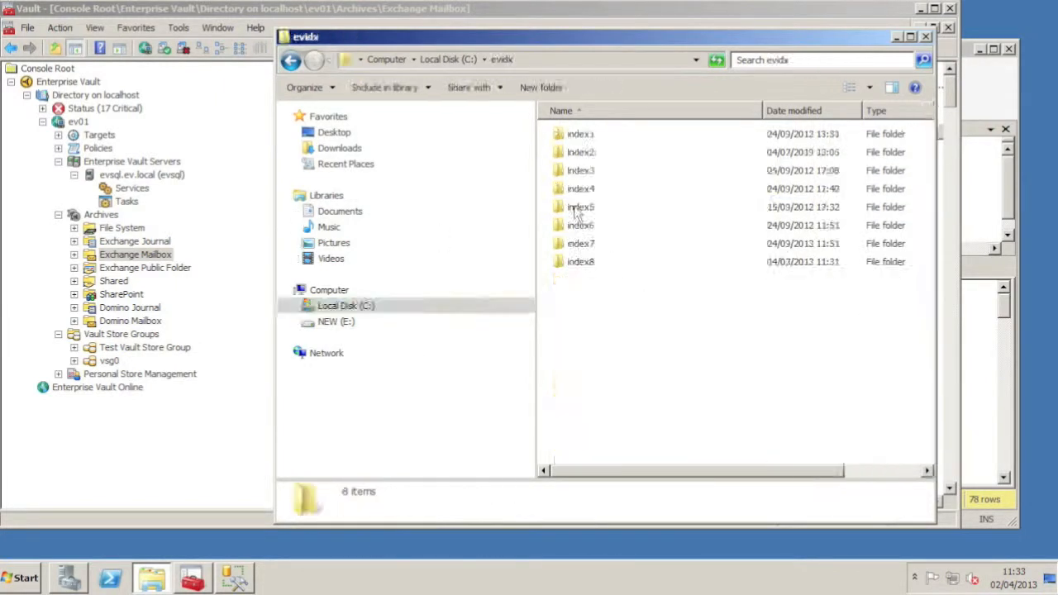
pyautogui.doubleClick(582, 139)
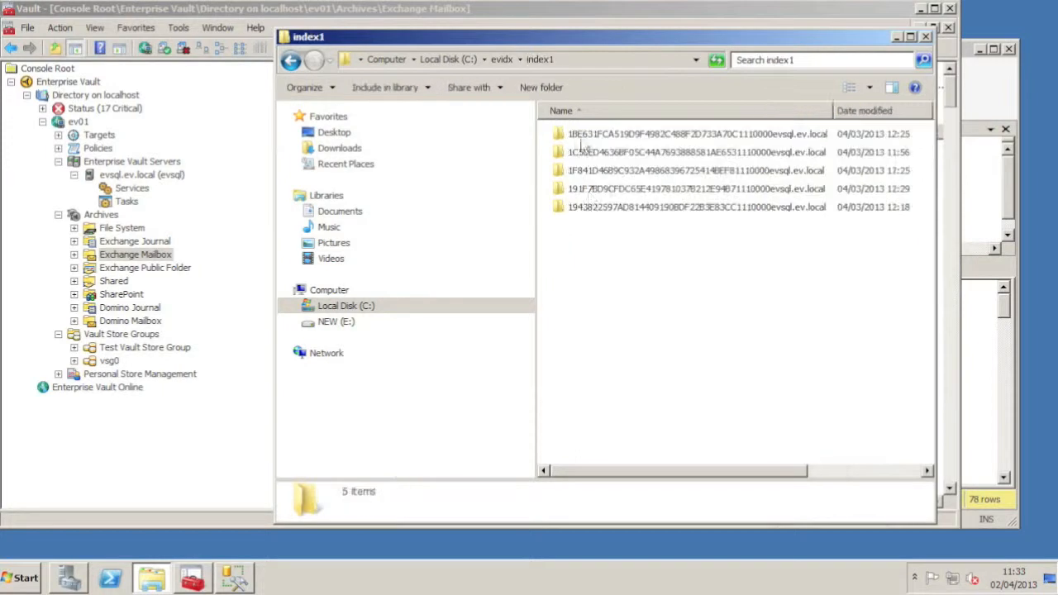
pyautogui.click(590, 192)
pyautogui.rightClick(597, 191)
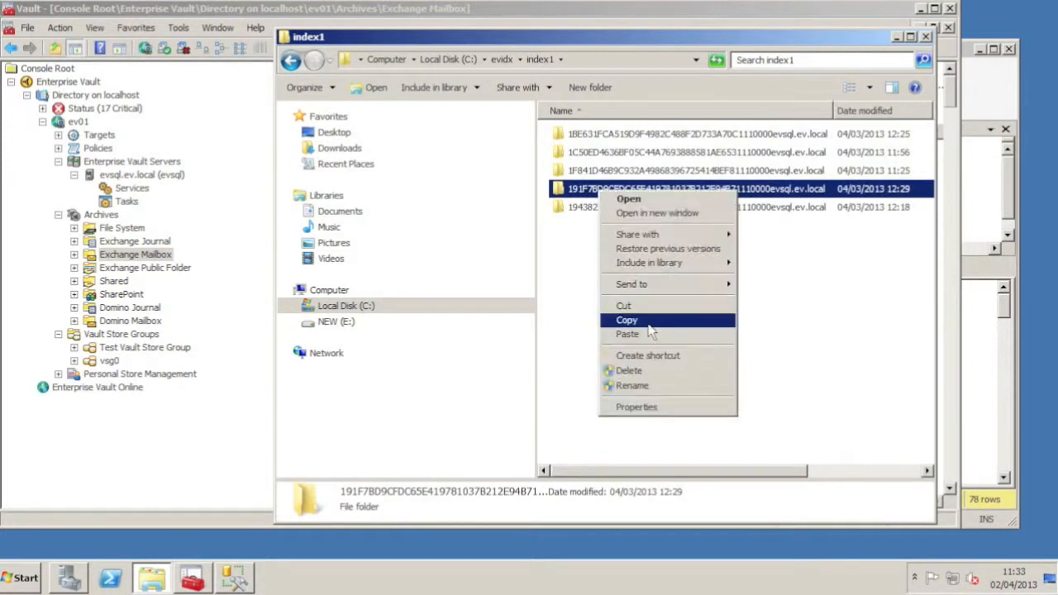
pyautogui.click(633, 386)
pyautogui.press('Home')
pyautogui.write('OLD')
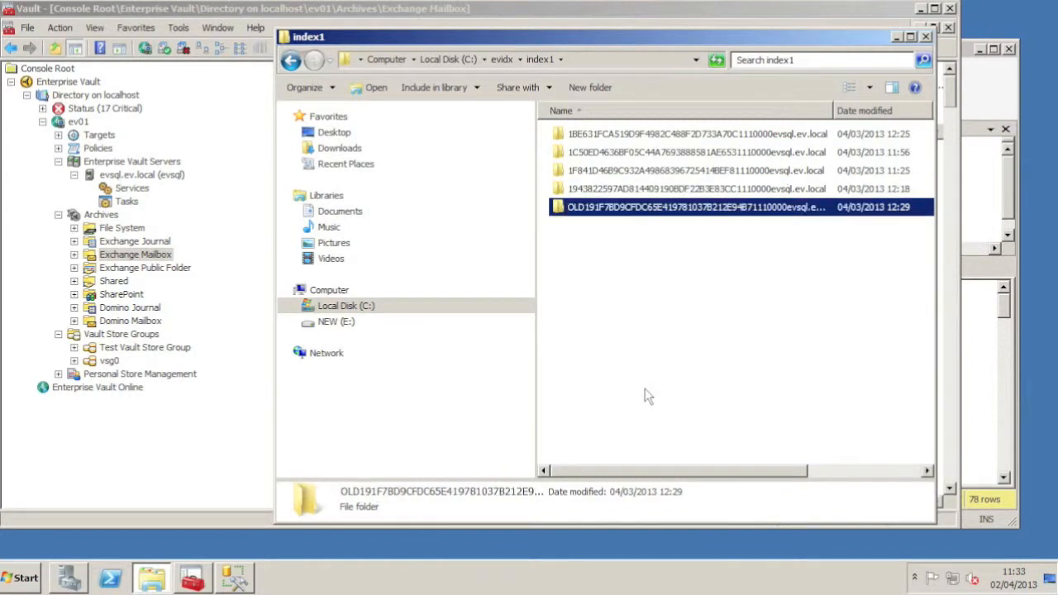
pyautogui.rightClick(589, 192)
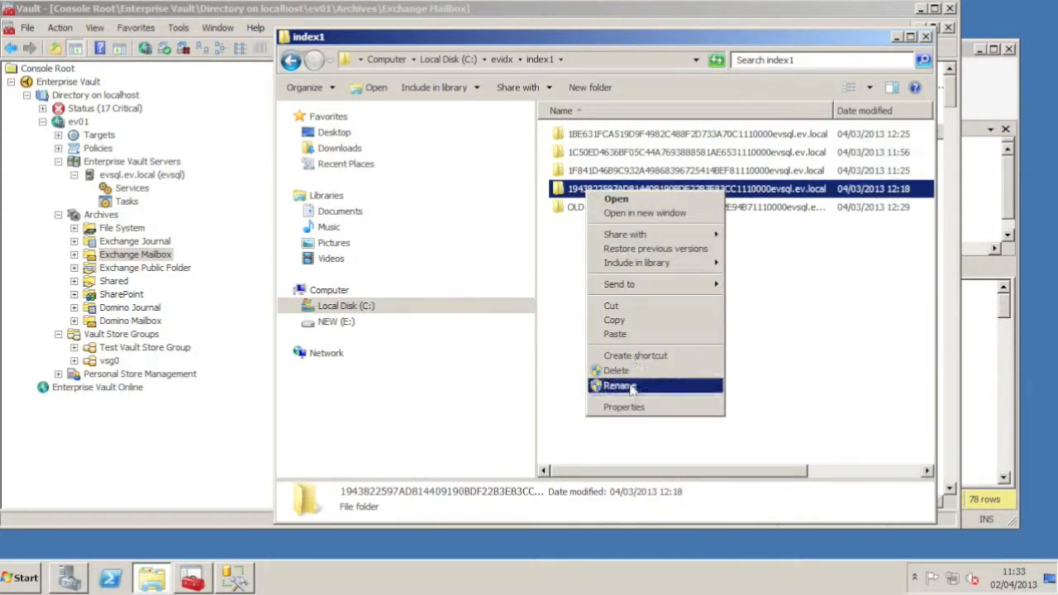
pyautogui.click(628, 386)
pyautogui.press('Home')
pyautogui.write('OLD')
pyautogui.press('Return')
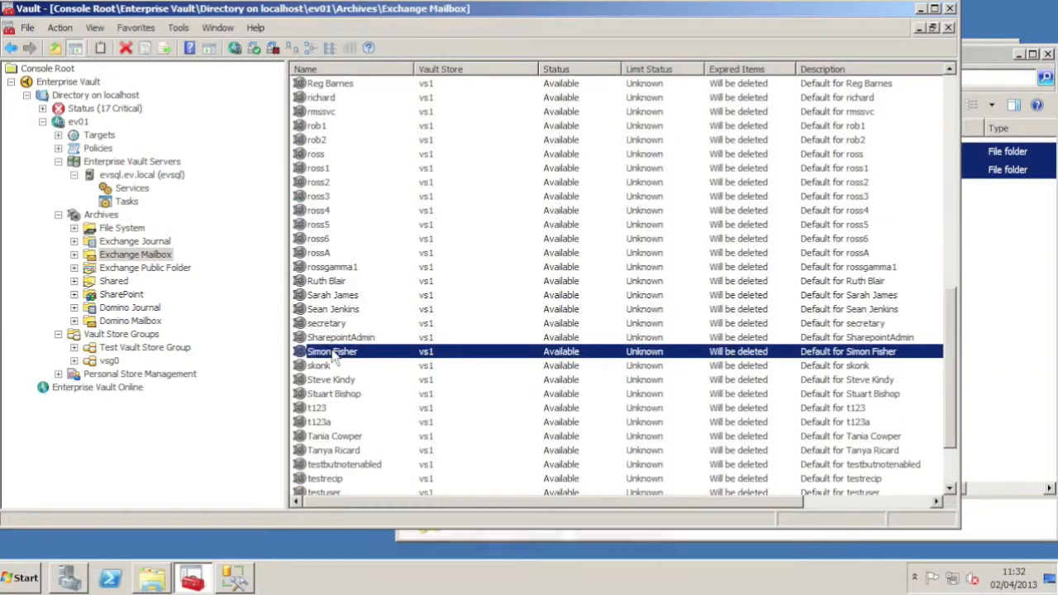
# - Run a search without a search term in the first relocated mailbox archive and check its result count
pyautogui.rightClick(337, 352)
pyautogui.click(361, 363)
pyautogui.click(912, 134)
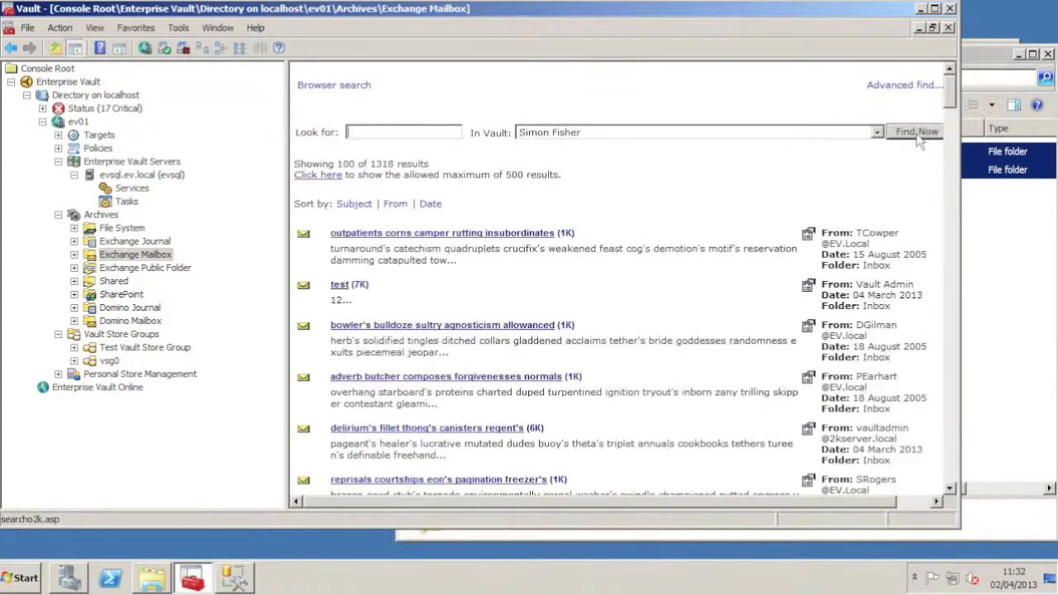
pyautogui.doubleClick(383, 163)
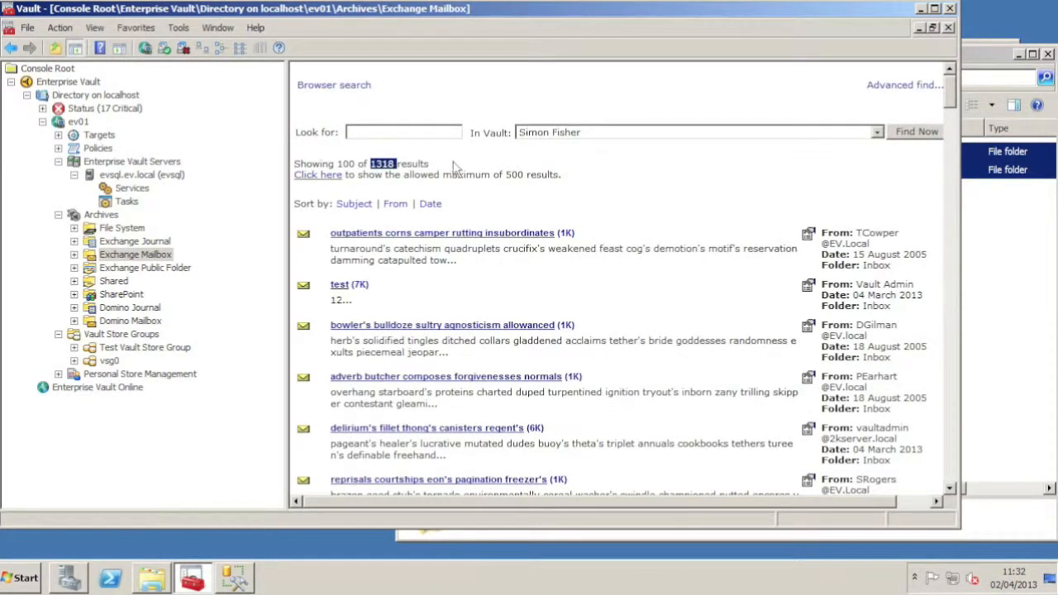
# - Return to the Exchange Mailbox archives and run a search without a search term in the ross4 archive
pyautogui.click(122, 241)
pyautogui.click(123, 254)
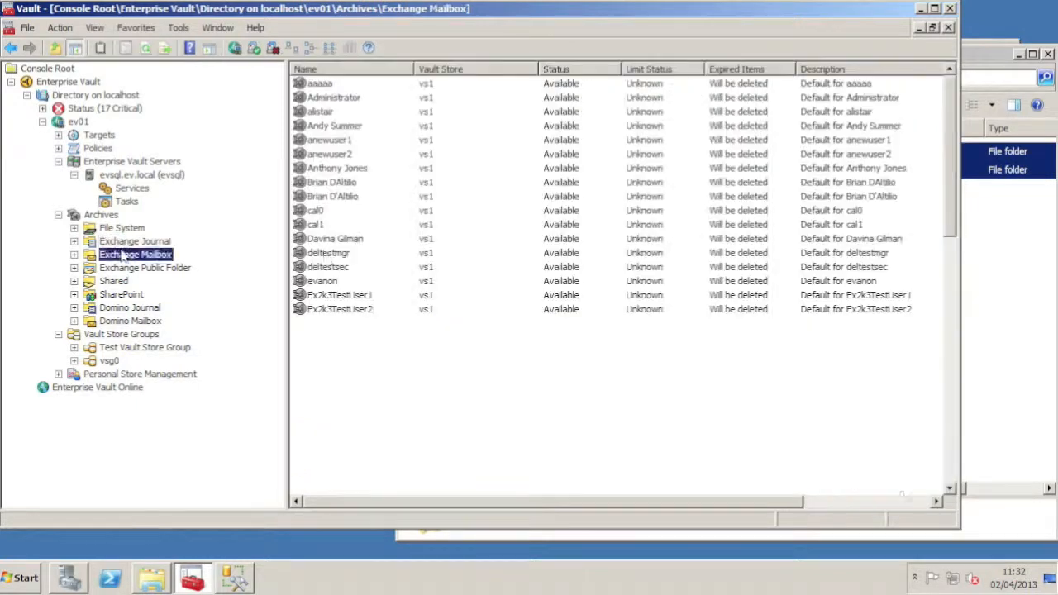
pyautogui.click(325, 250)
pyautogui.press('r')
pyautogui.click(327, 210)
pyautogui.rightClick(327, 210)
pyautogui.click(357, 219)
pyautogui.click(916, 132)
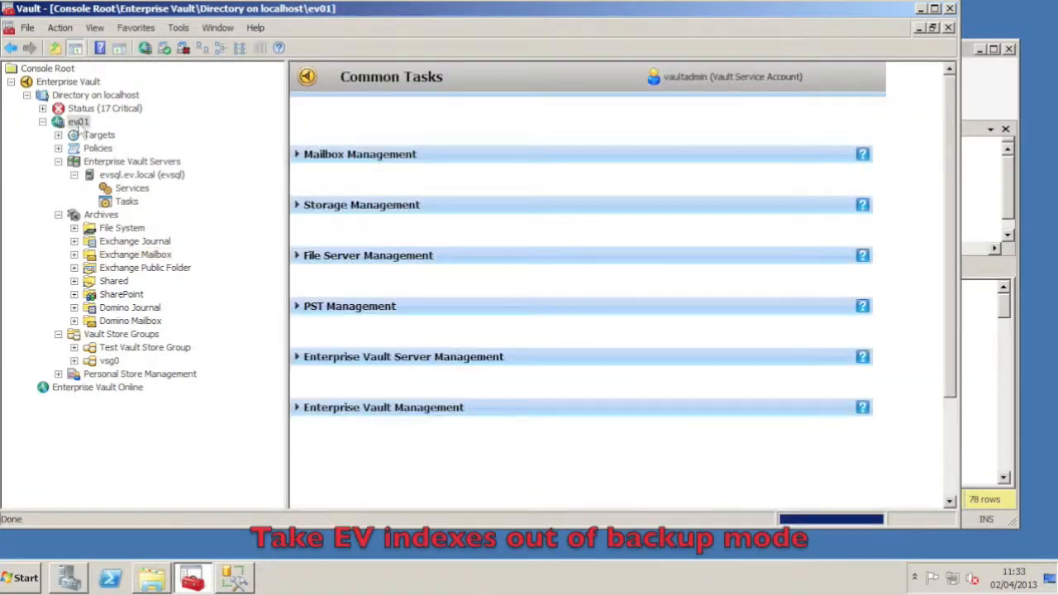
# - Clear backup mode from all index locations in the ev01 site
pyautogui.rightClick(79, 122)
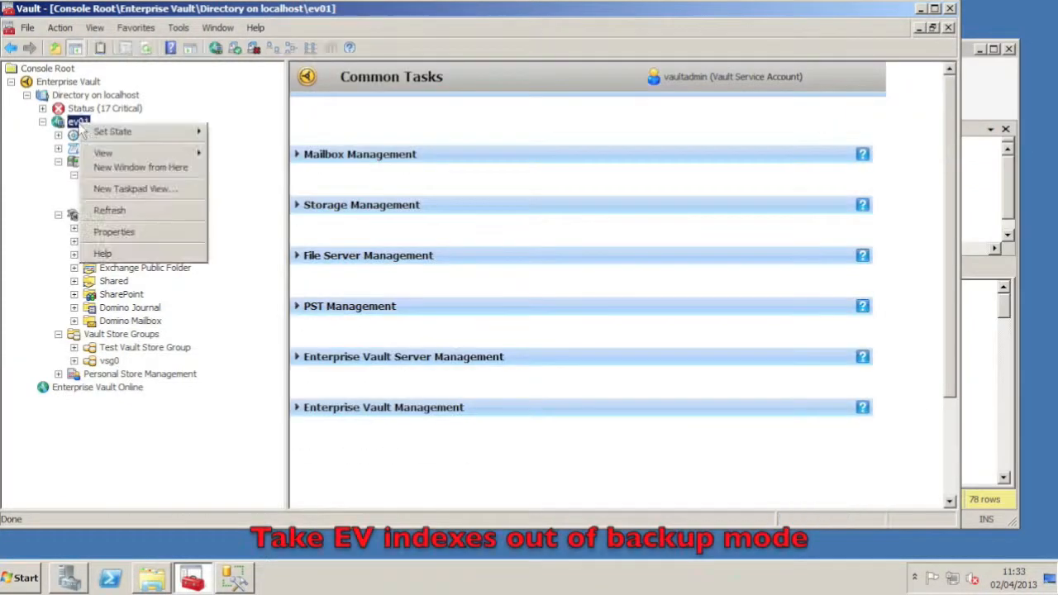
pyautogui.moveTo(111, 135)
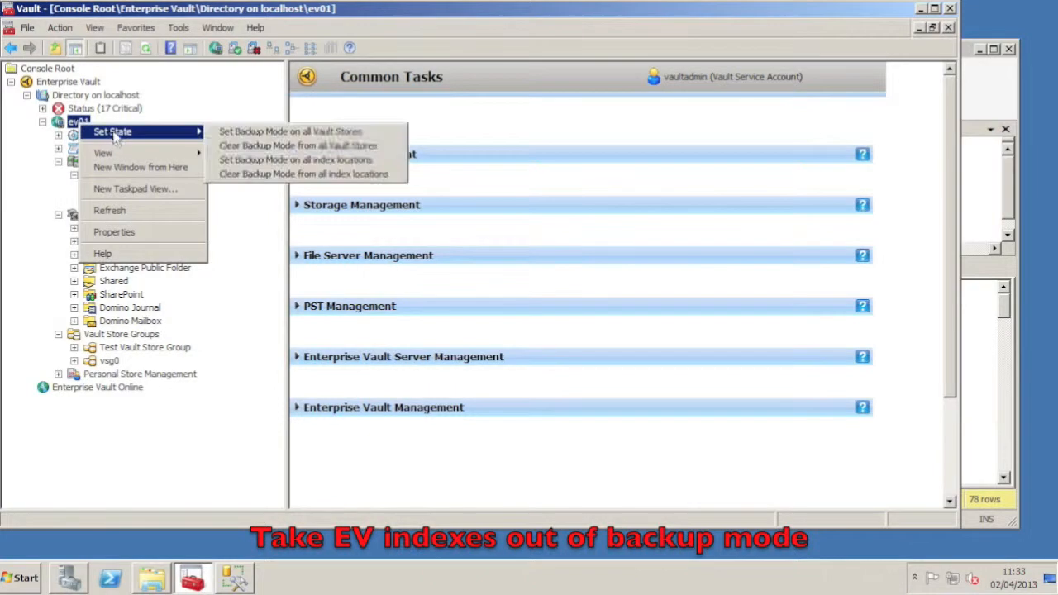
pyautogui.click(277, 173)
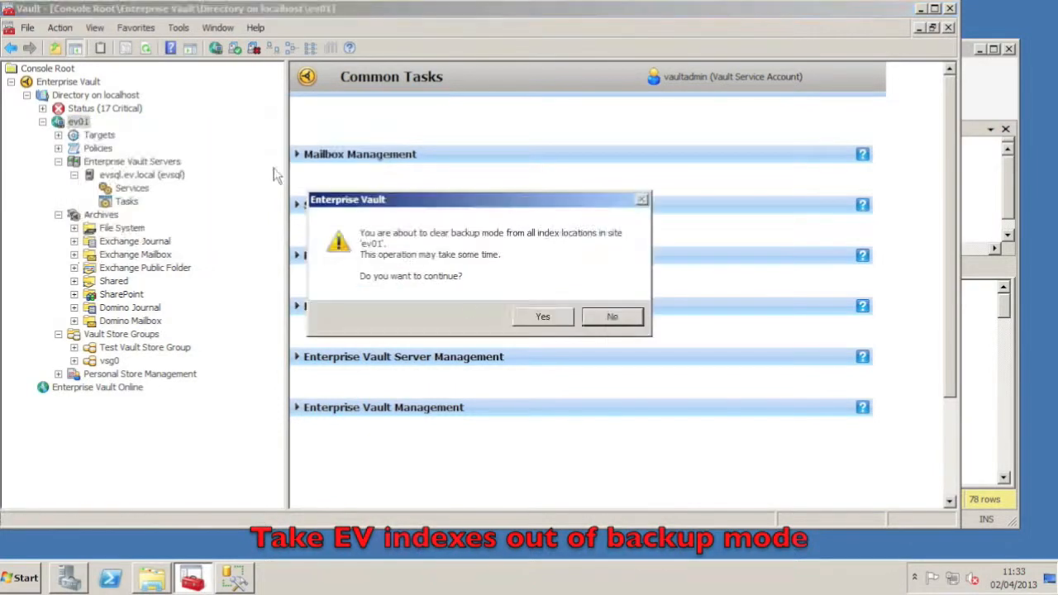
pyautogui.click(554, 316)
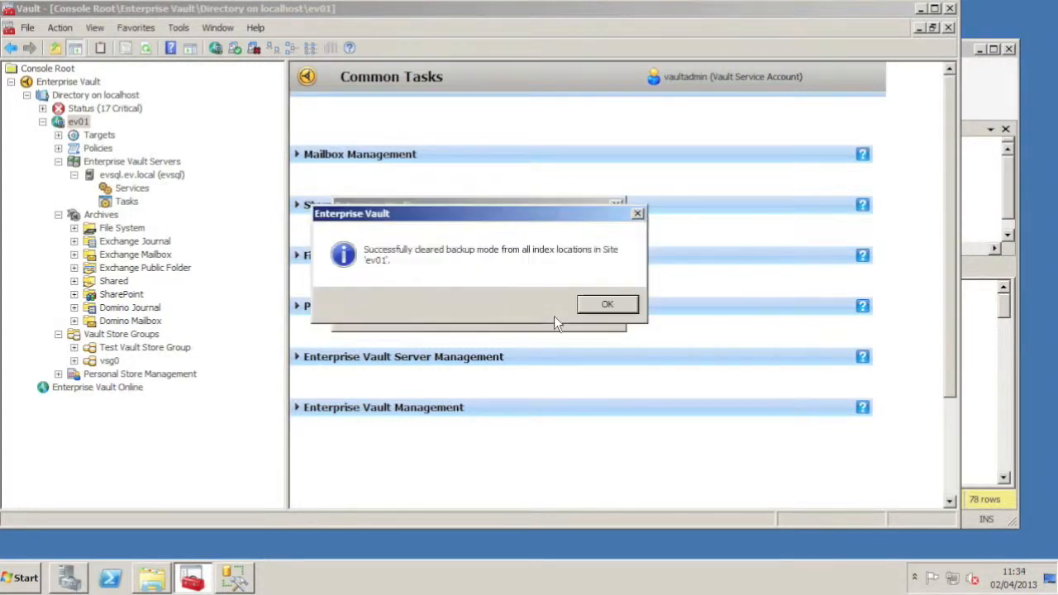
pyautogui.click(605, 308)
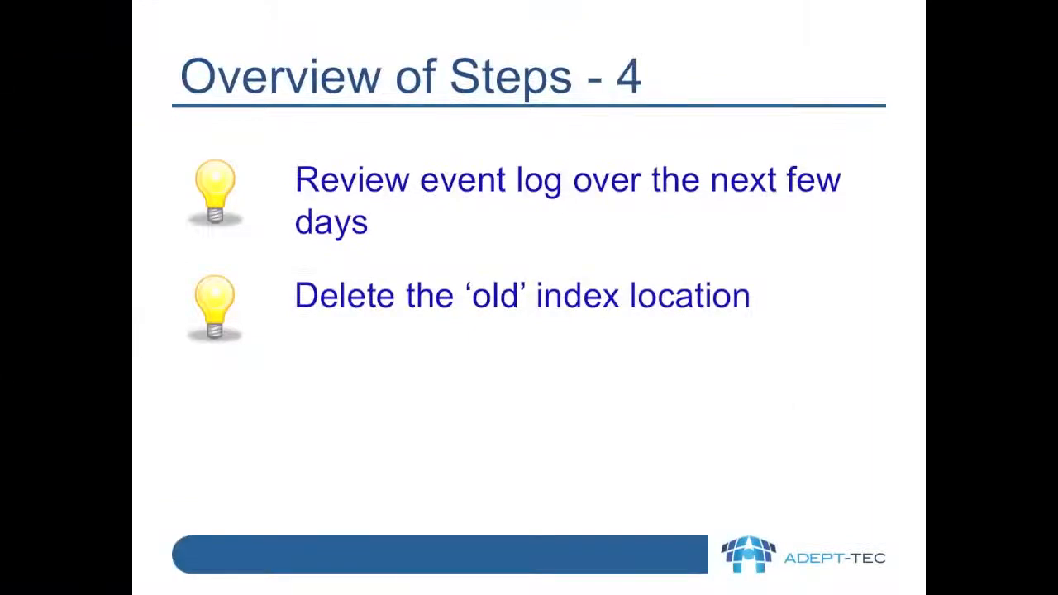